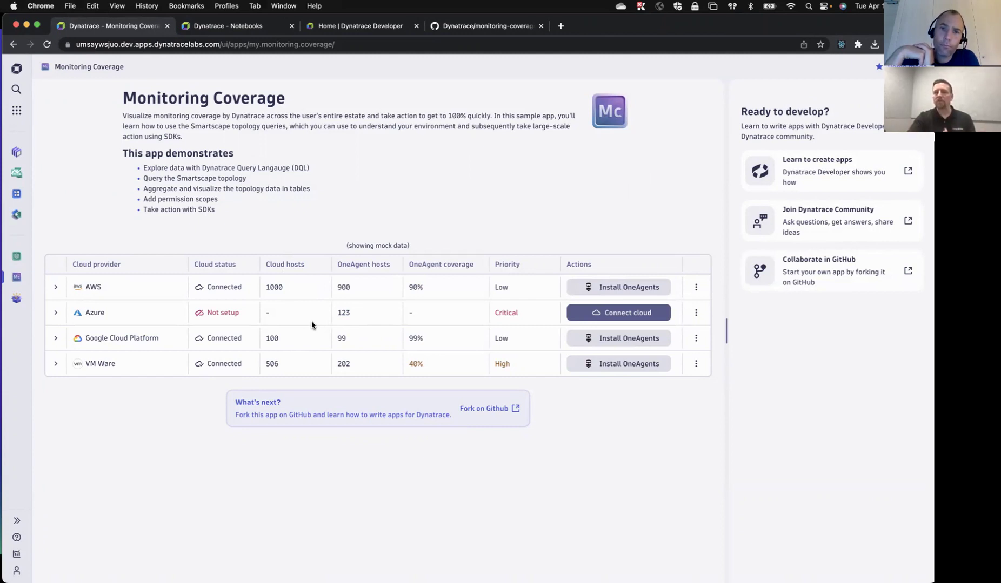
View and close the AWS OneAgent install instructions, then close the Azure integration form
click(606, 291)
click(712, 172)
click(710, 224)
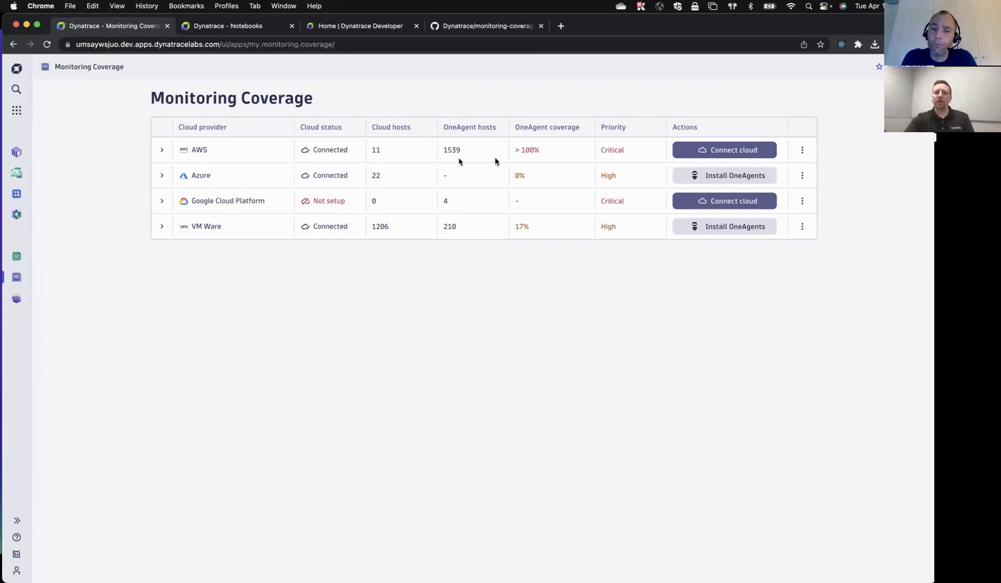
Submit an AWS integration with connection name 'U', IAM role 'sdfghj', an account ID and token
click(738, 154)
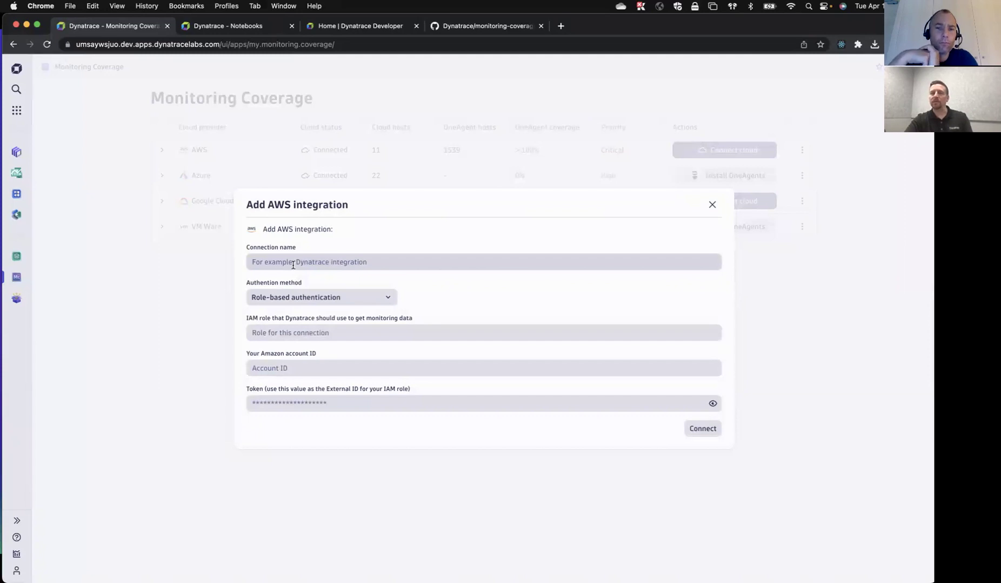
click(293, 264)
text(U)
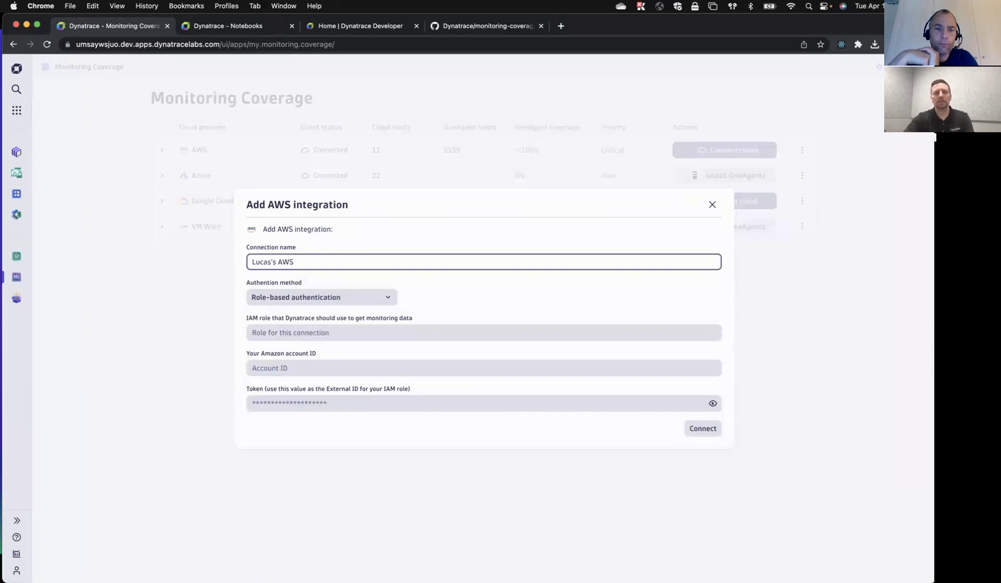
click(348, 334)
text(sdfghj)
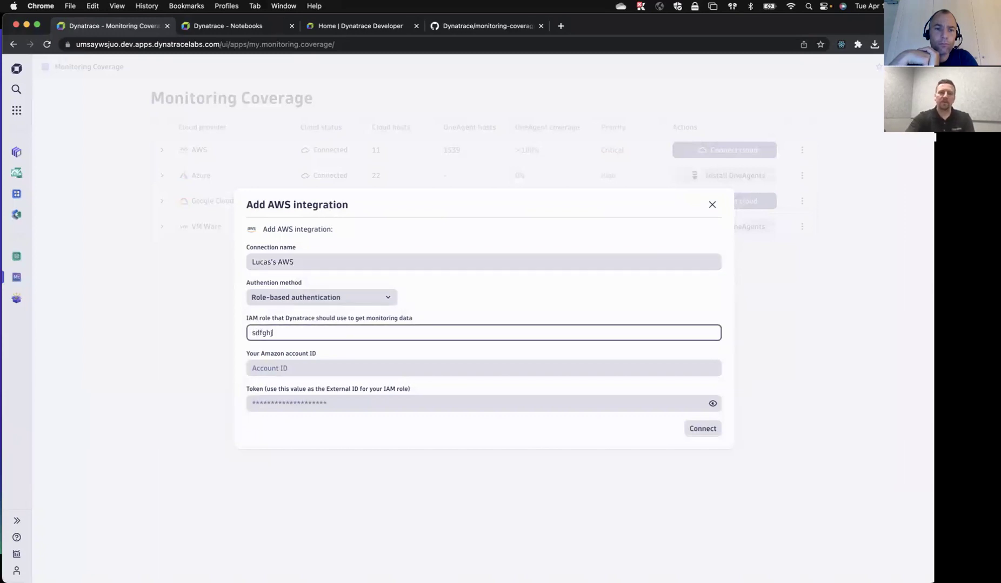
click(300, 378)
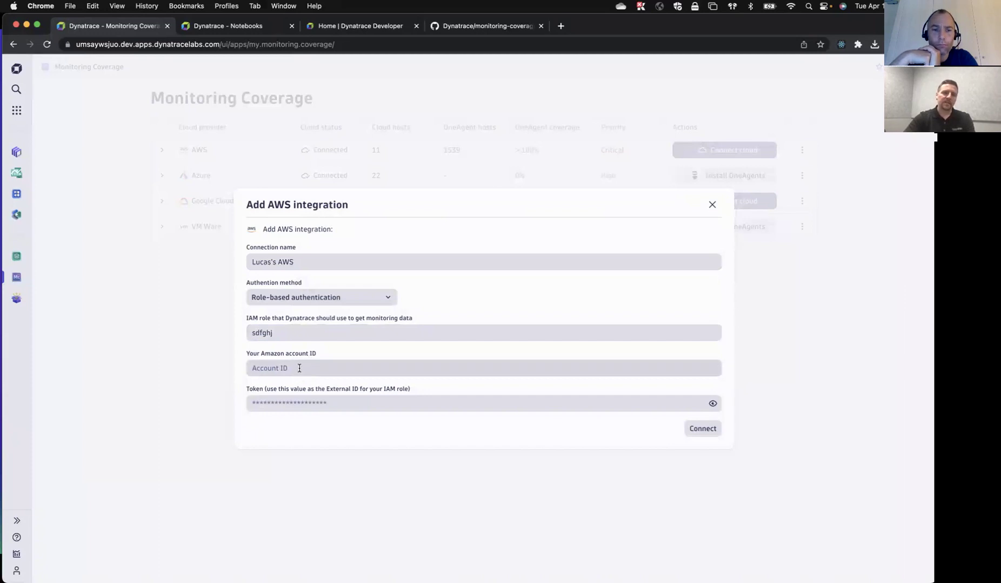
click(299, 368)
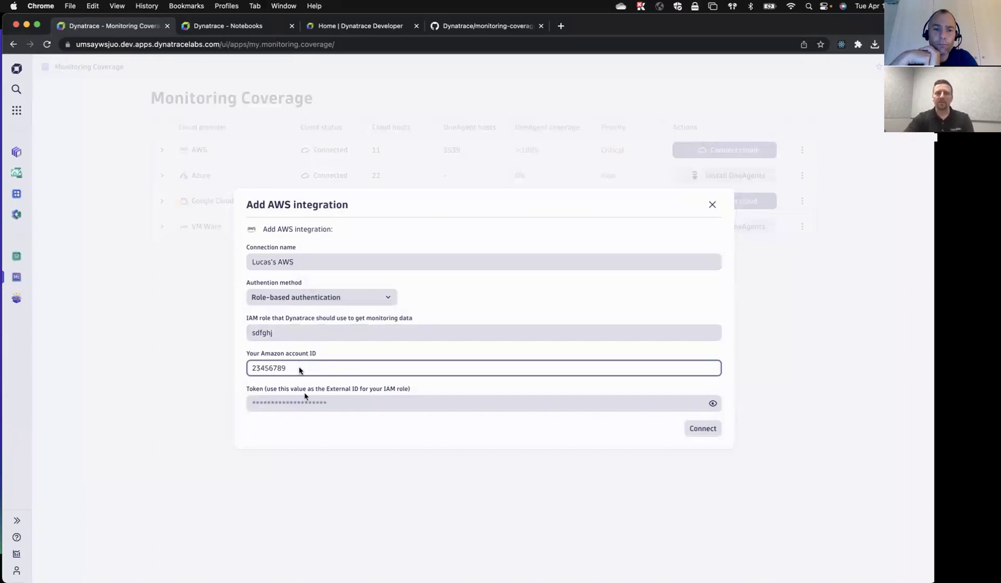
click(308, 404)
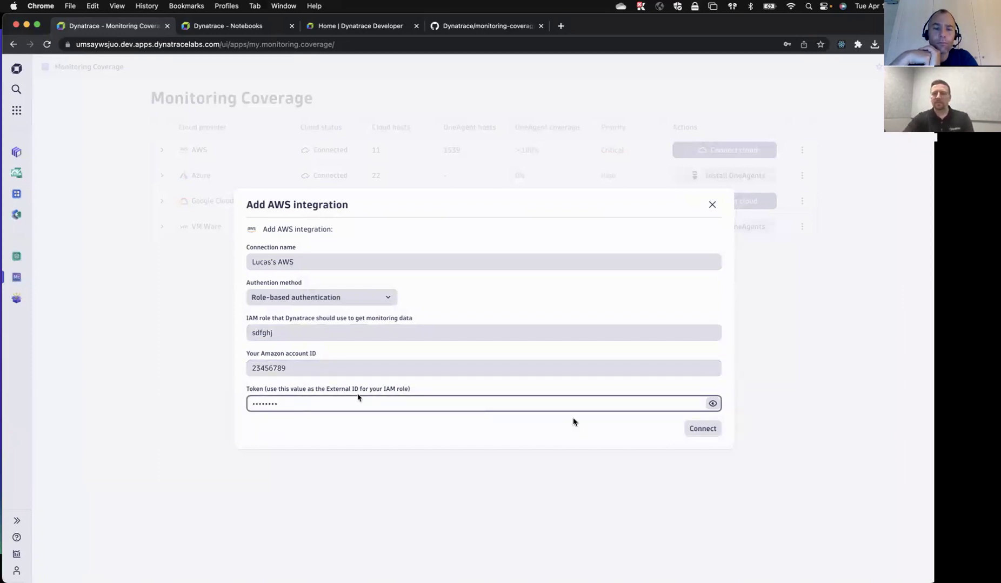
click(701, 429)
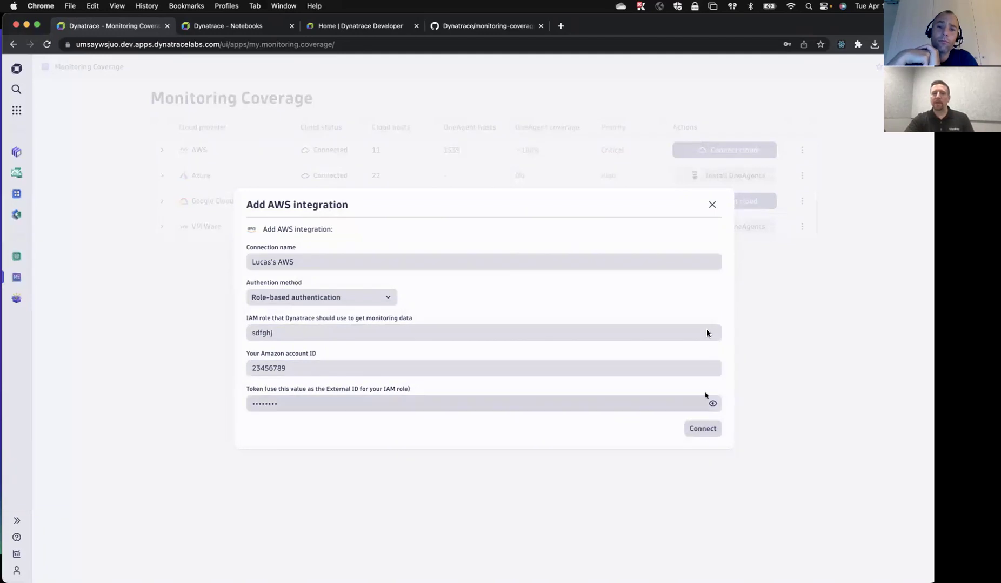
Close the AWS form and dismiss Chrome's breached-password warning and save-password offer
click(711, 205)
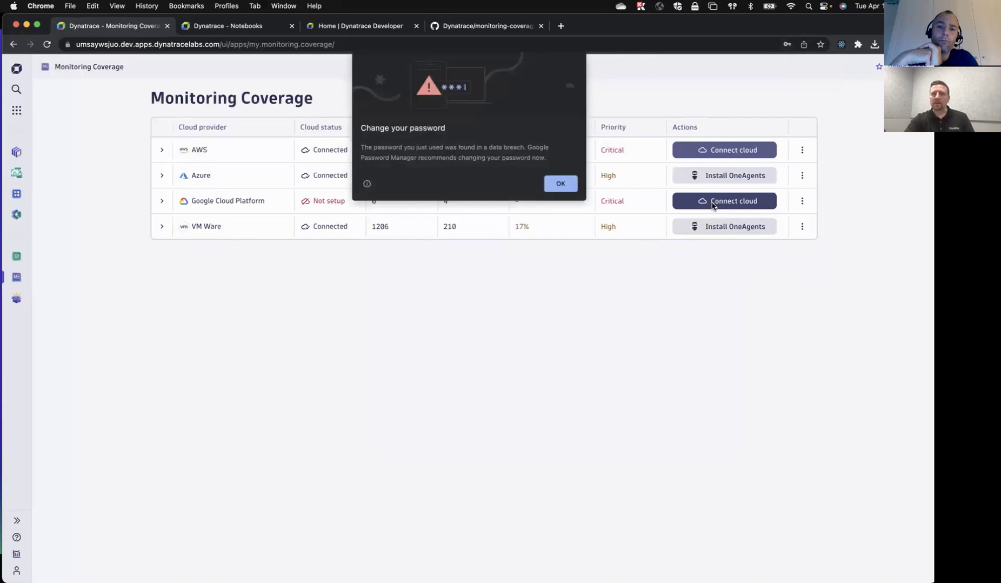
click(560, 184)
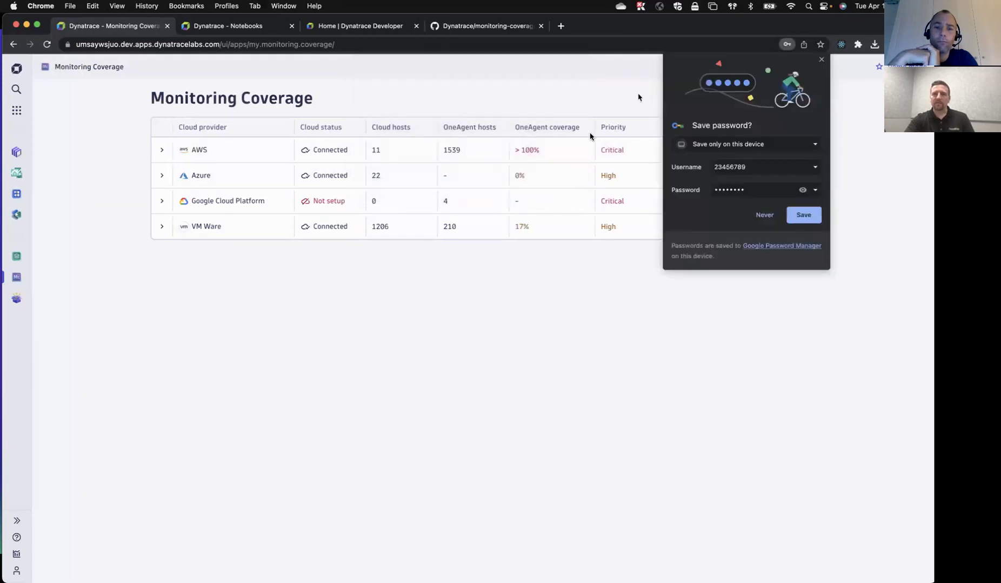
click(821, 59)
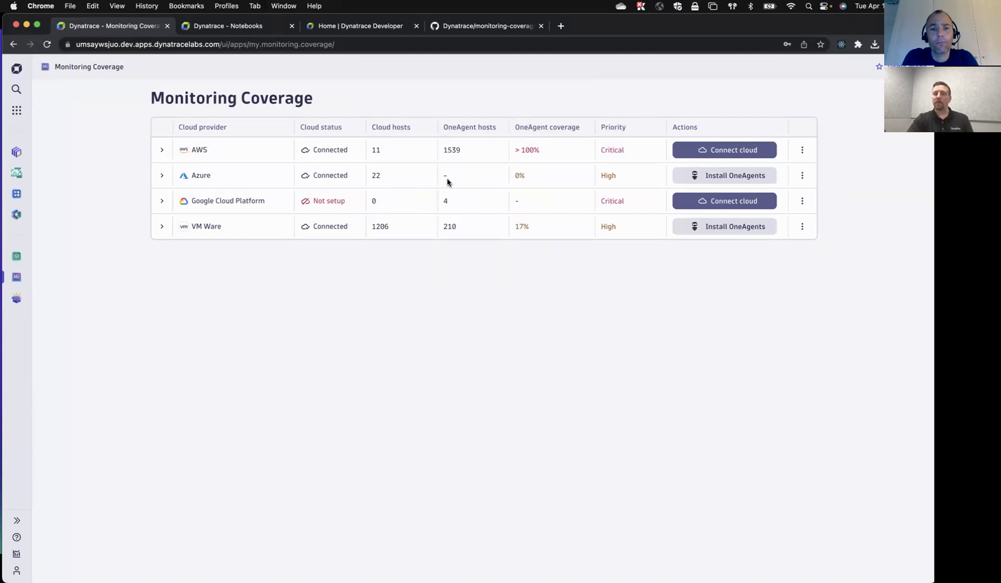
click(161, 175)
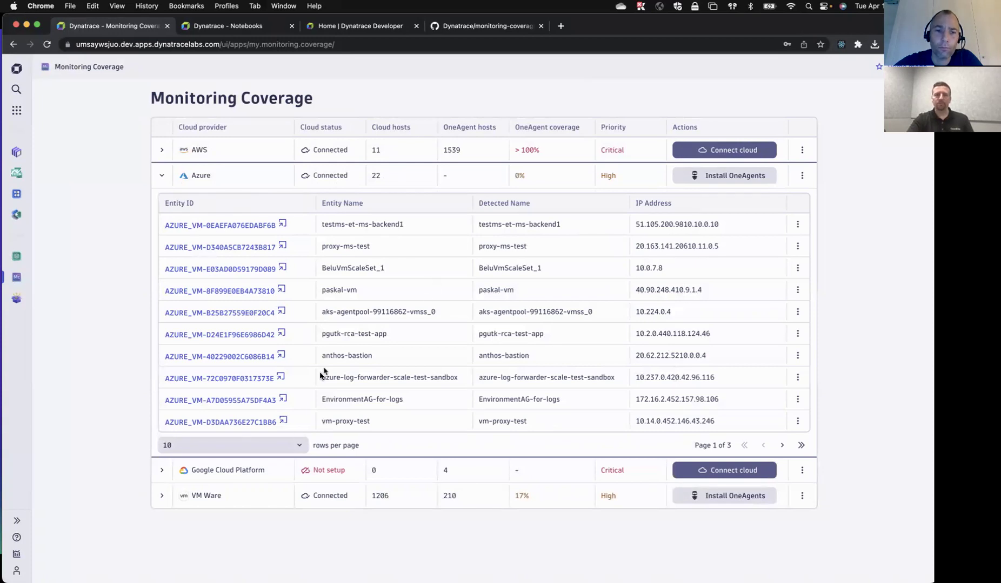
click(161, 177)
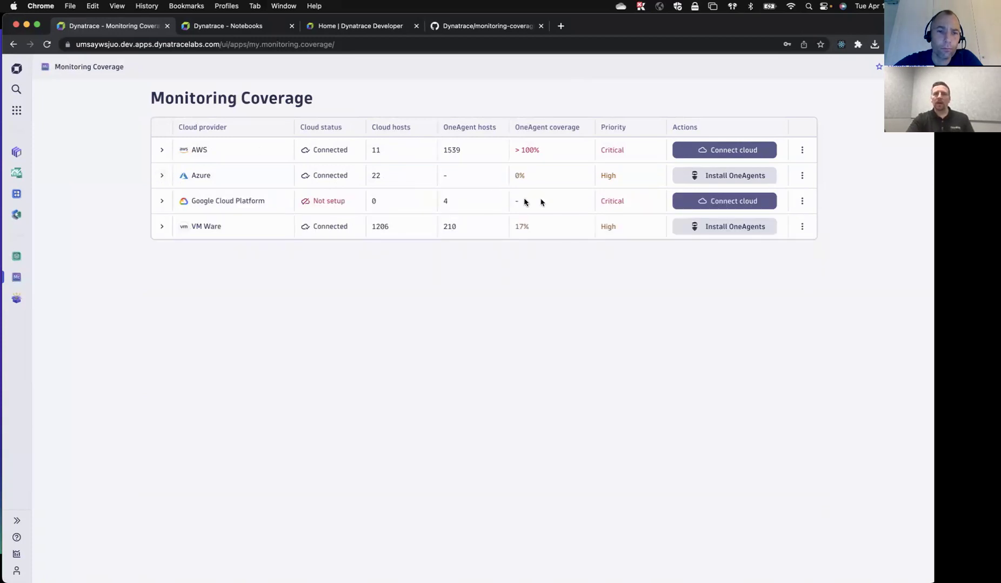
Copy the Azure host IP list, the OneAgent wget download command and the install one-liner
click(708, 178)
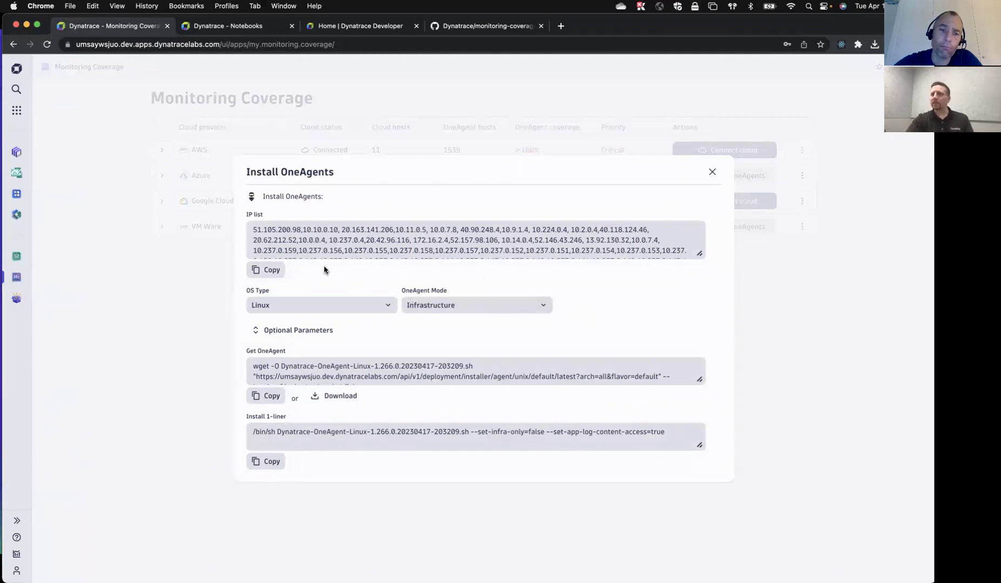
click(271, 271)
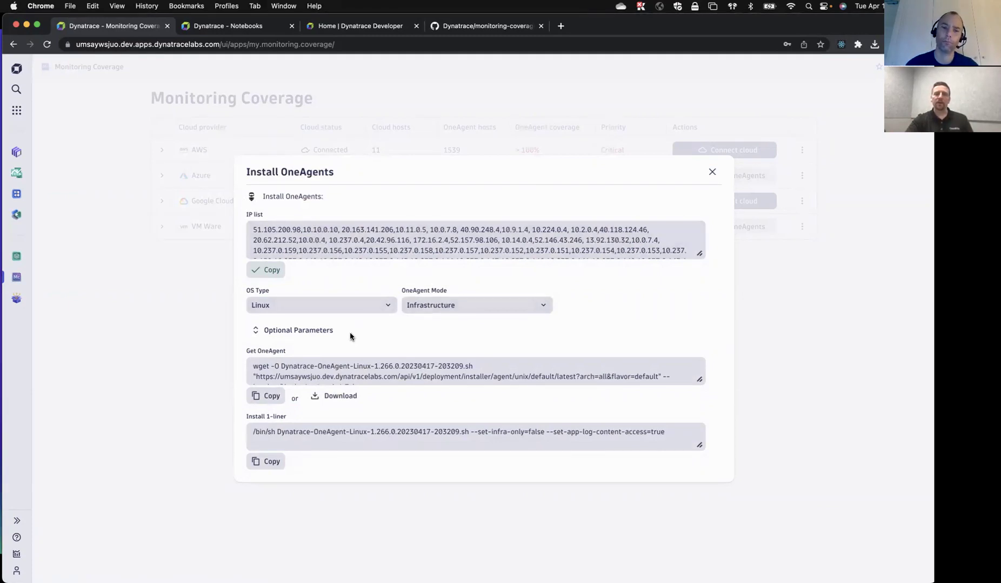
click(257, 403)
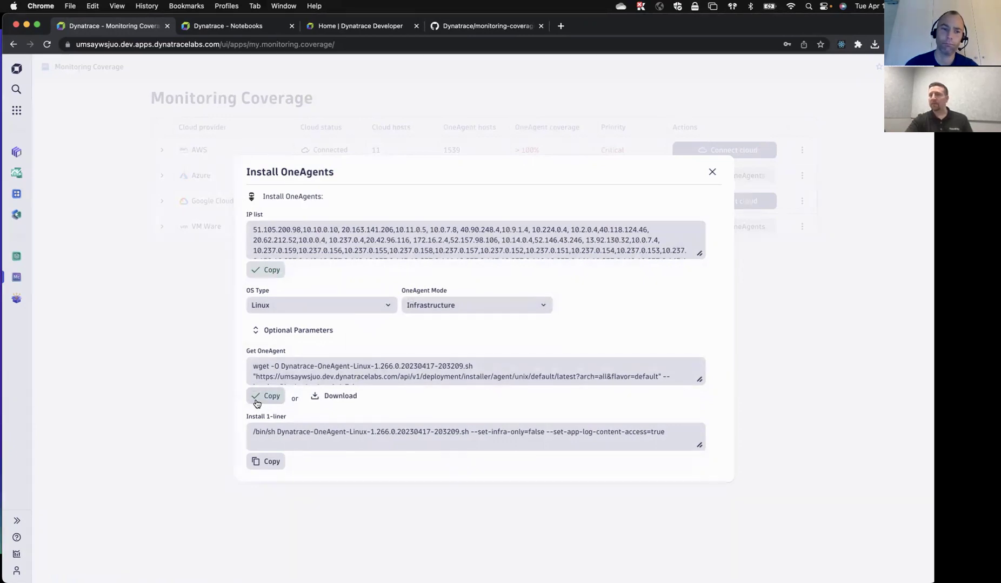
click(264, 464)
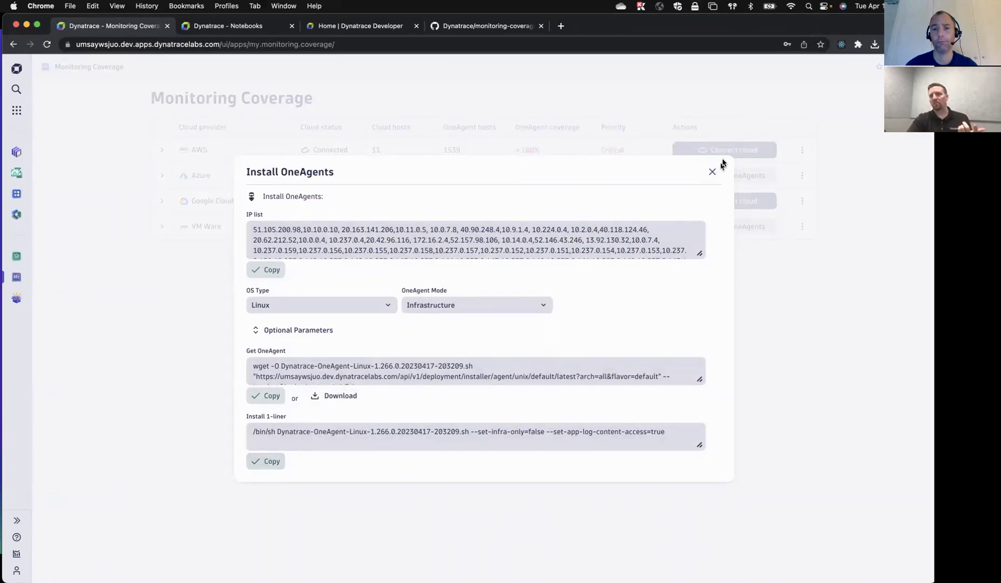
Start an Azure integration with connection name 'asdfasdf', filling in the Client ID and Tenant ID
click(712, 173)
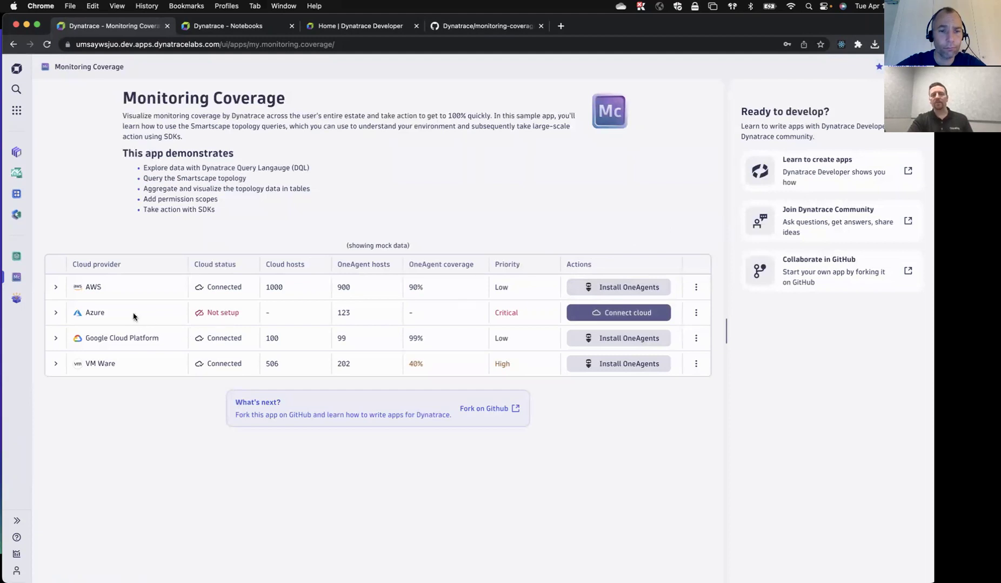
click(598, 312)
click(386, 280)
text(asdfas)
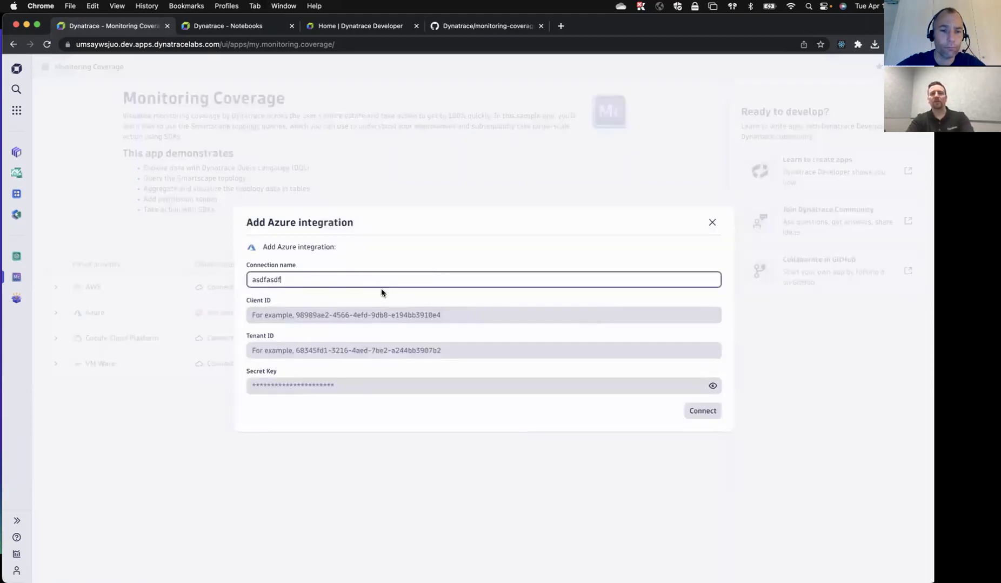
text(df)
key(Tab)
text(asdfasdf)
click(357, 346)
Enter the Azure secret key, connect, and dismiss Chrome's password popups
click(331, 382)
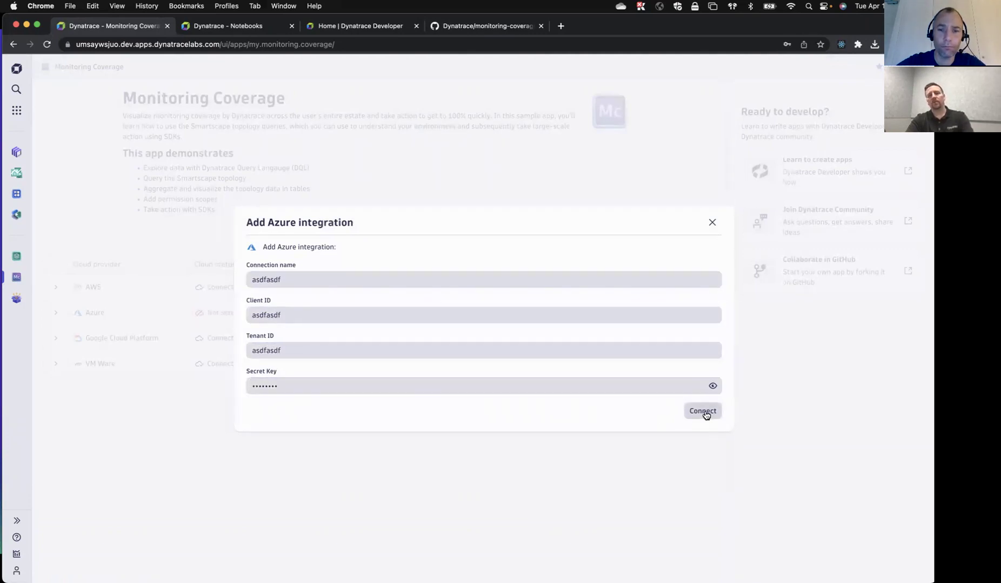
click(703, 412)
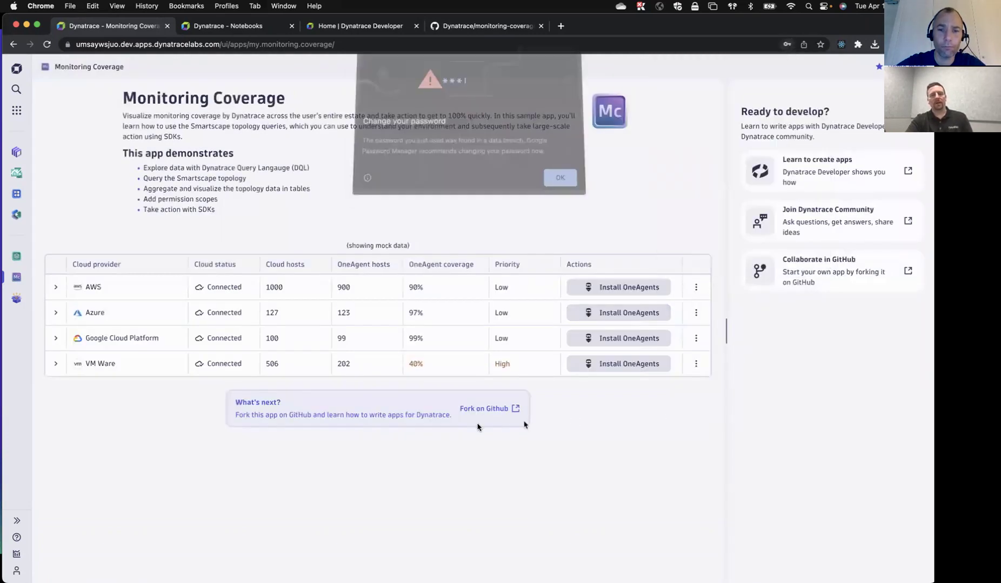
click(561, 184)
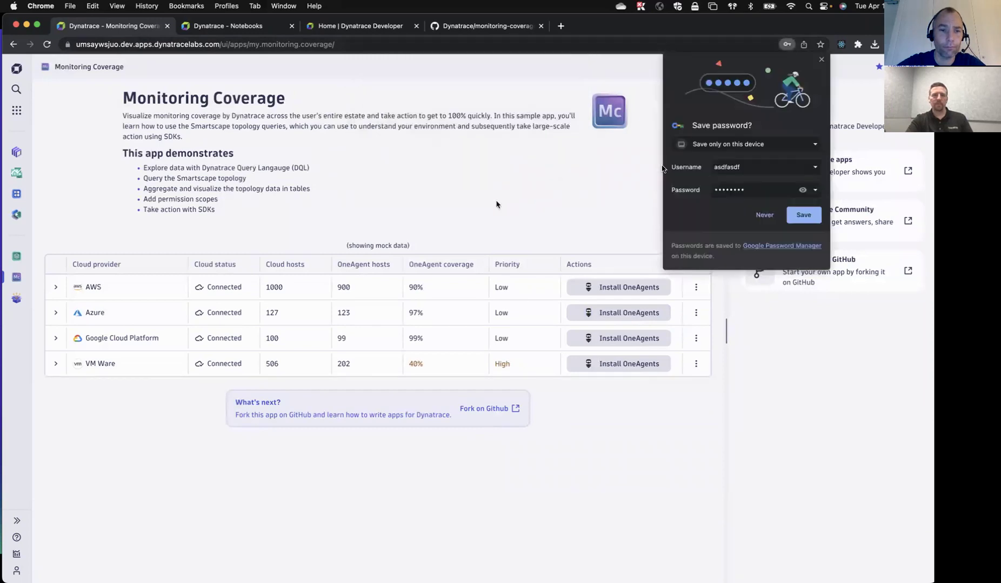
click(820, 61)
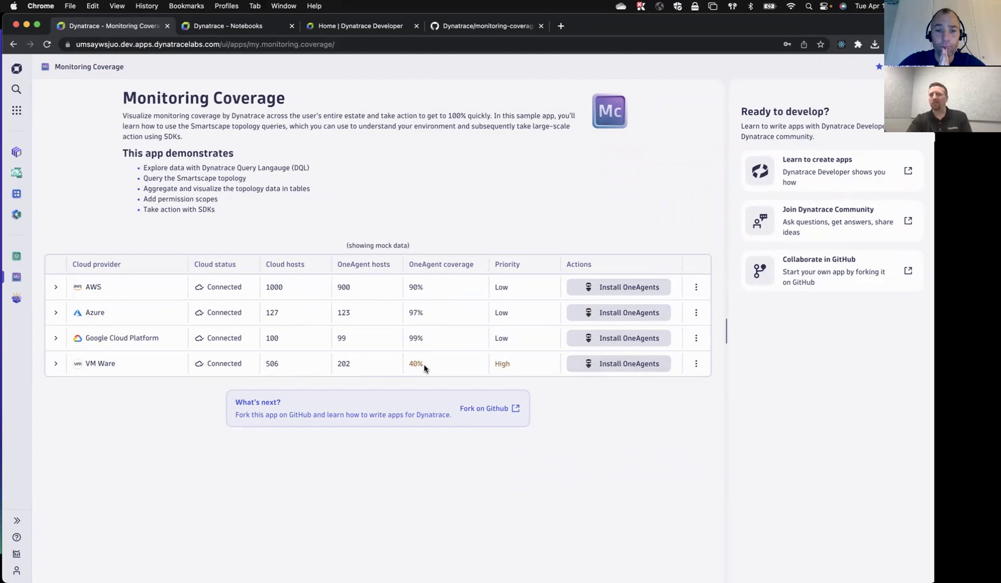
Copy the VM Ware host IPs, OneAgent download command and install one-liner, then close the dialog
click(596, 364)
click(265, 269)
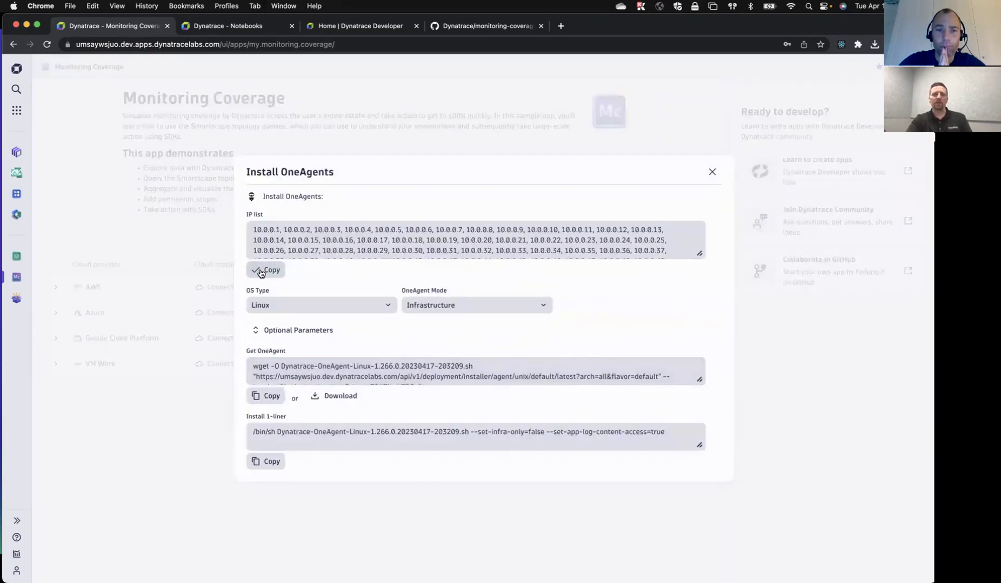
click(265, 396)
click(260, 463)
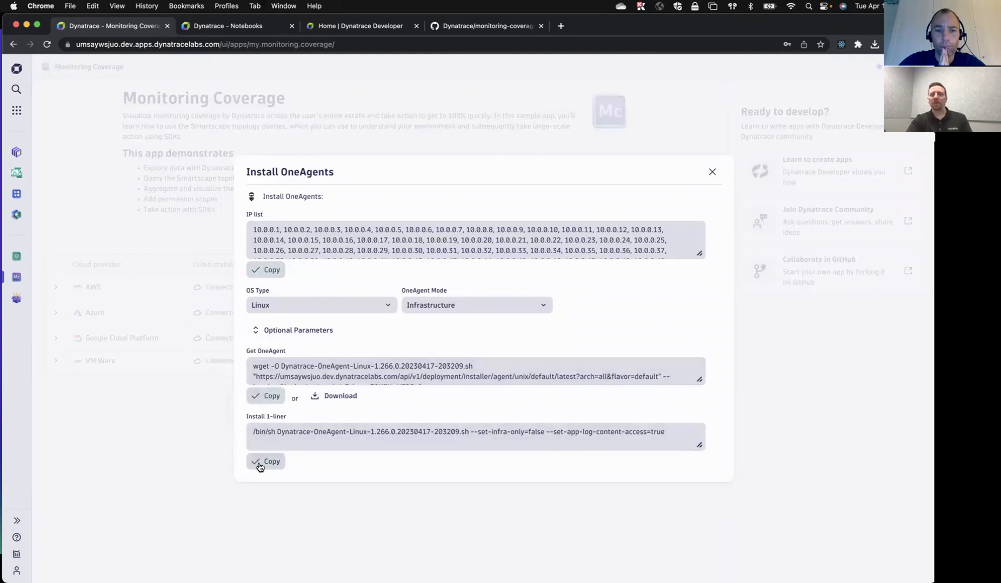
click(712, 172)
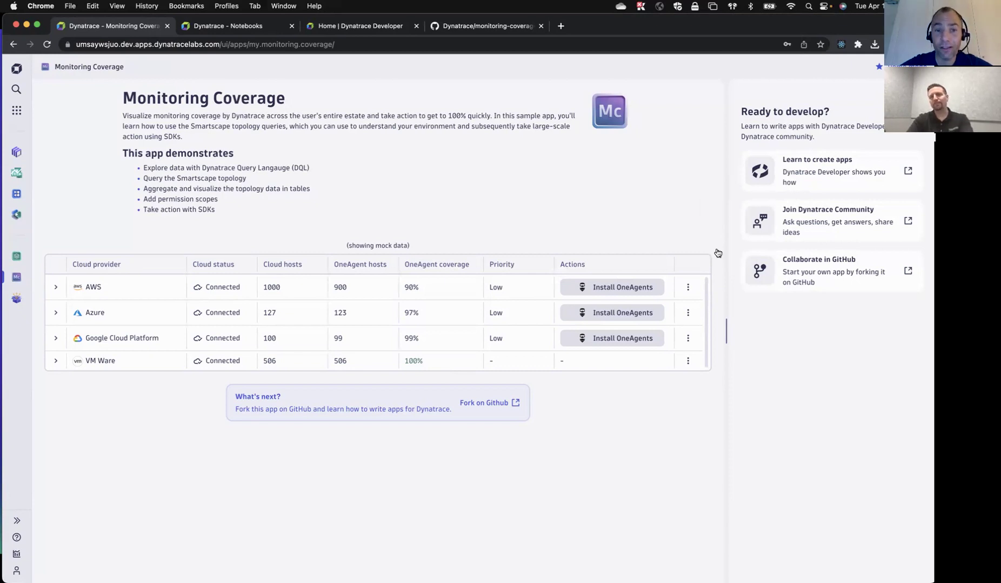
Switch from Chrome to the PowerPoint 'Demo, Monitoring Coverage' slide
key(super+Tab)
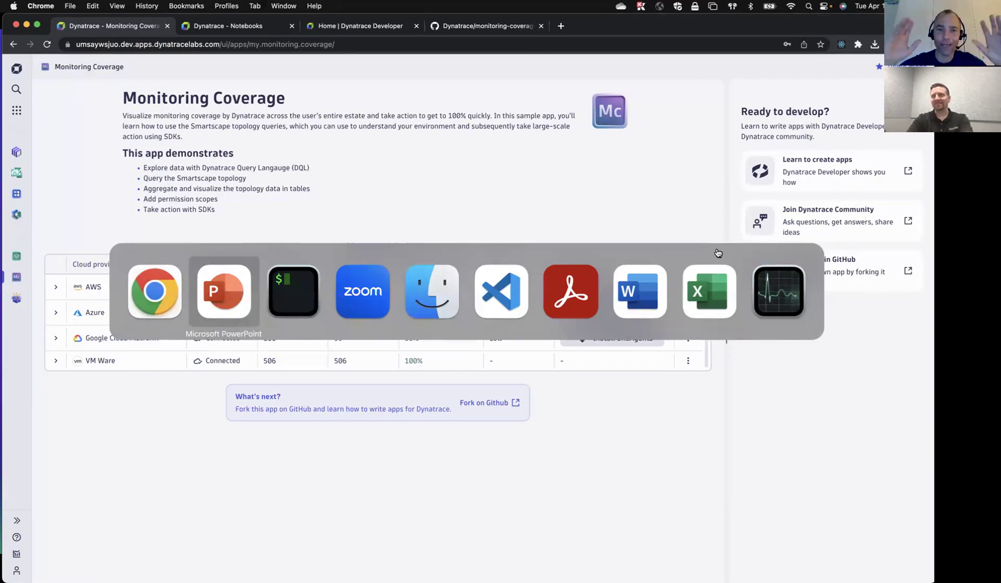
key(super+shift+Tab)
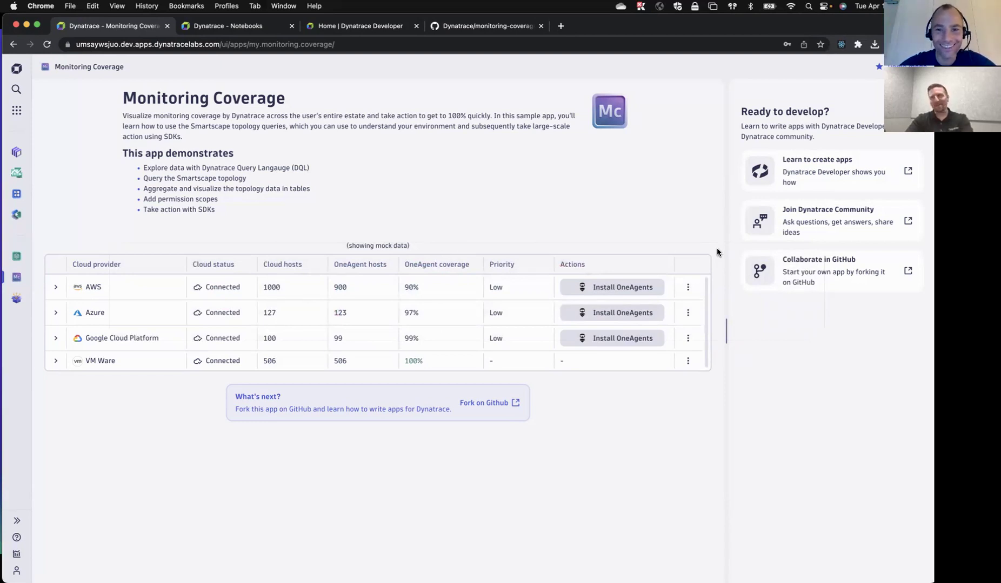
key(super+Tab)
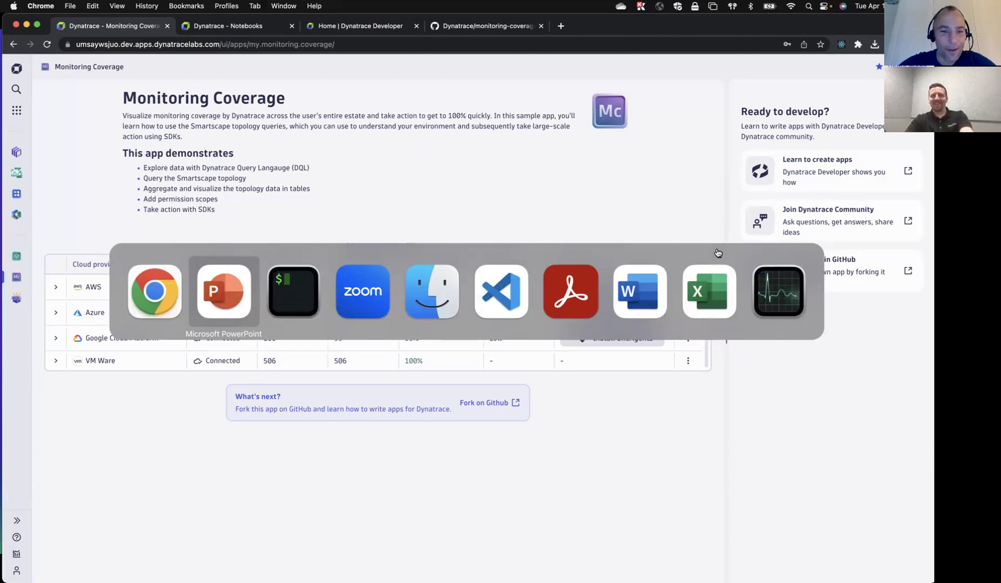
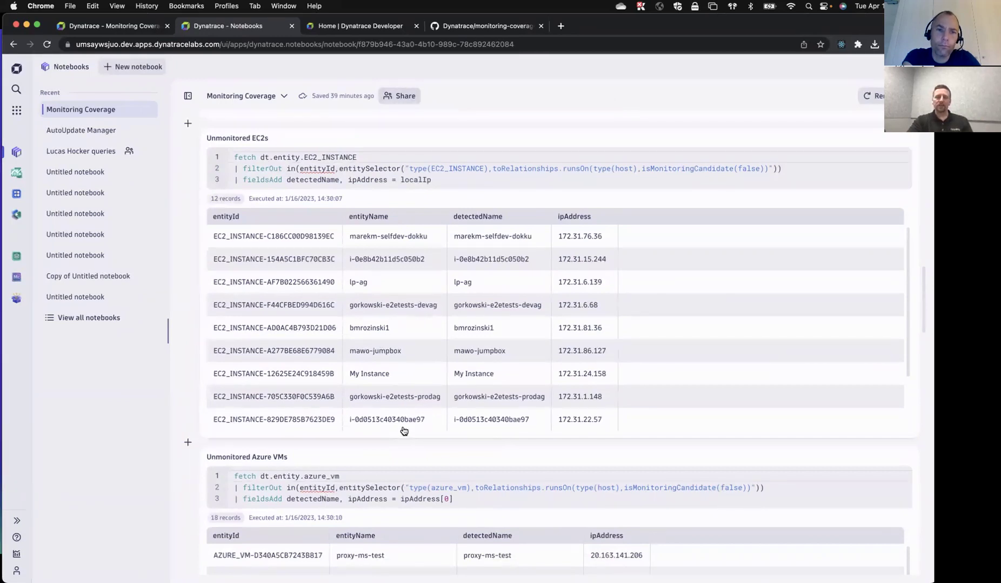
At the notebook's end, open the new-section menu and browse the Logs, Metrics and Events snippets
scroll(404, 431, down, 20)
scroll(324, 432, down, 10)
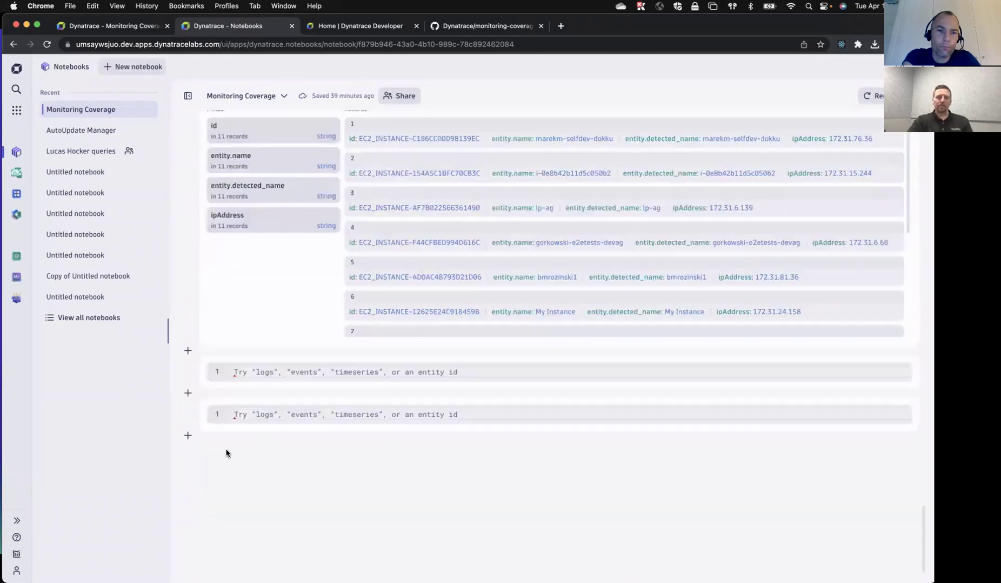
click(188, 435)
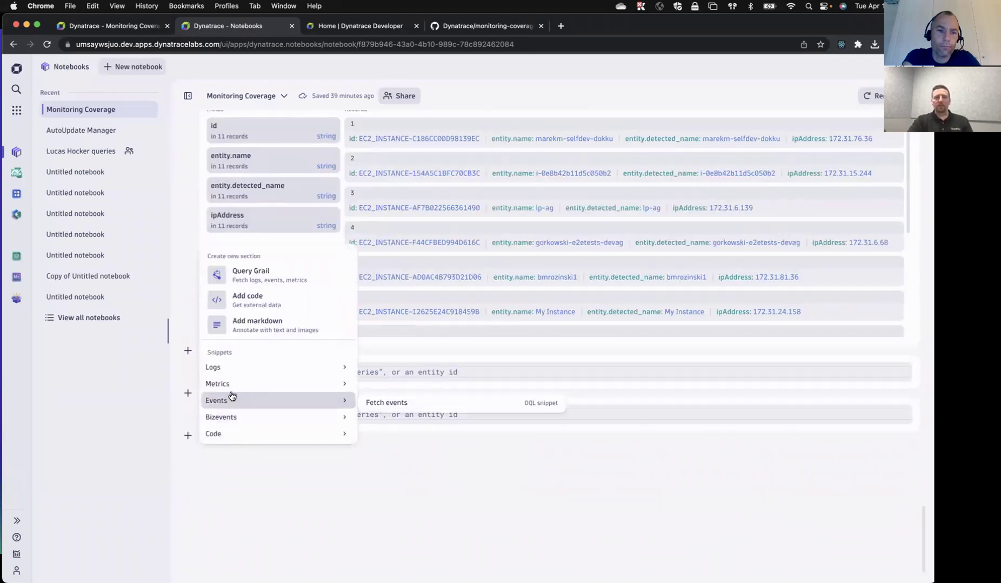
mouse_move(235, 366)
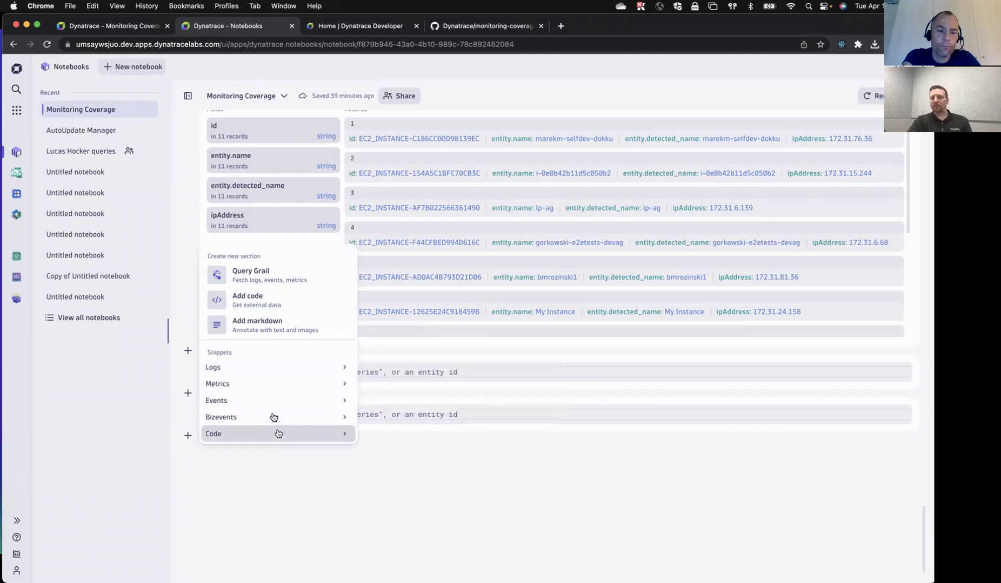
mouse_move(381, 367)
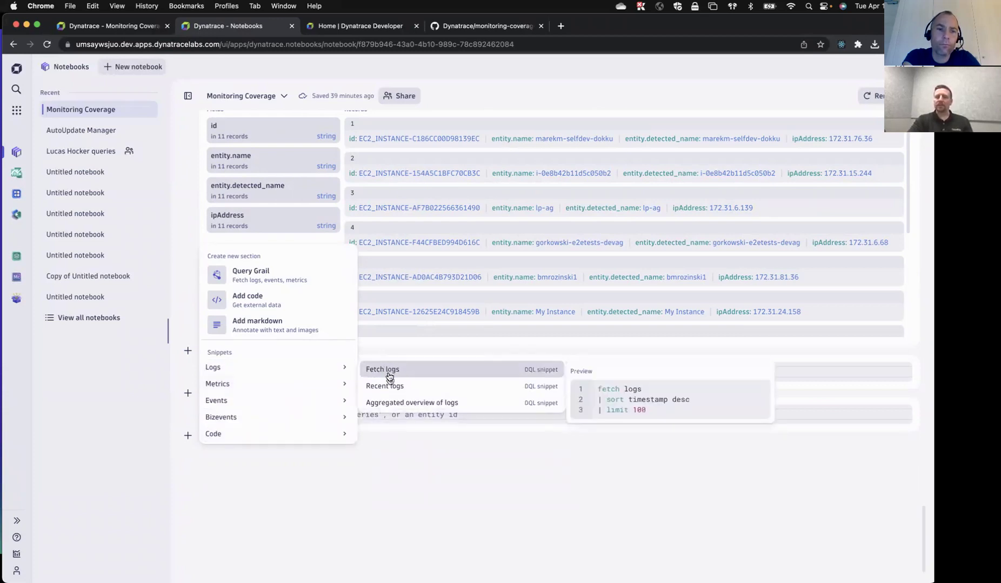
mouse_move(306, 390)
mouse_move(409, 387)
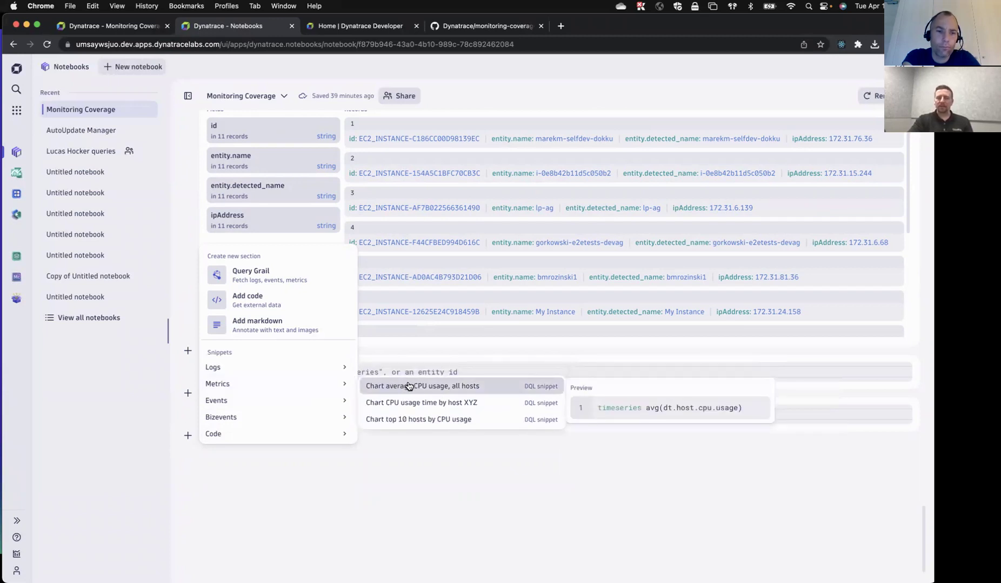
mouse_move(333, 406)
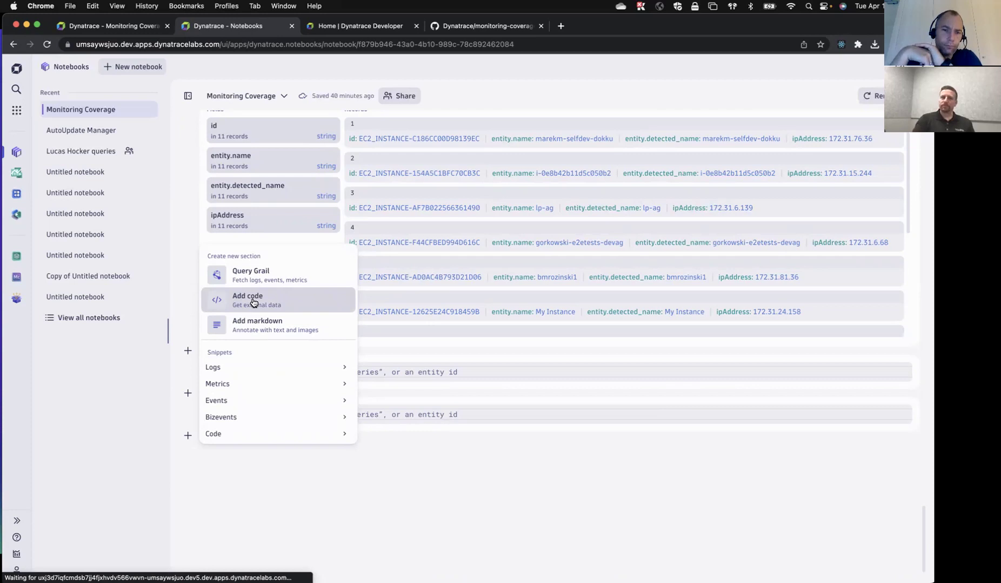
In the first empty query section, run describe dt.entity.ec2_instance and review its 37 fields
click(373, 471)
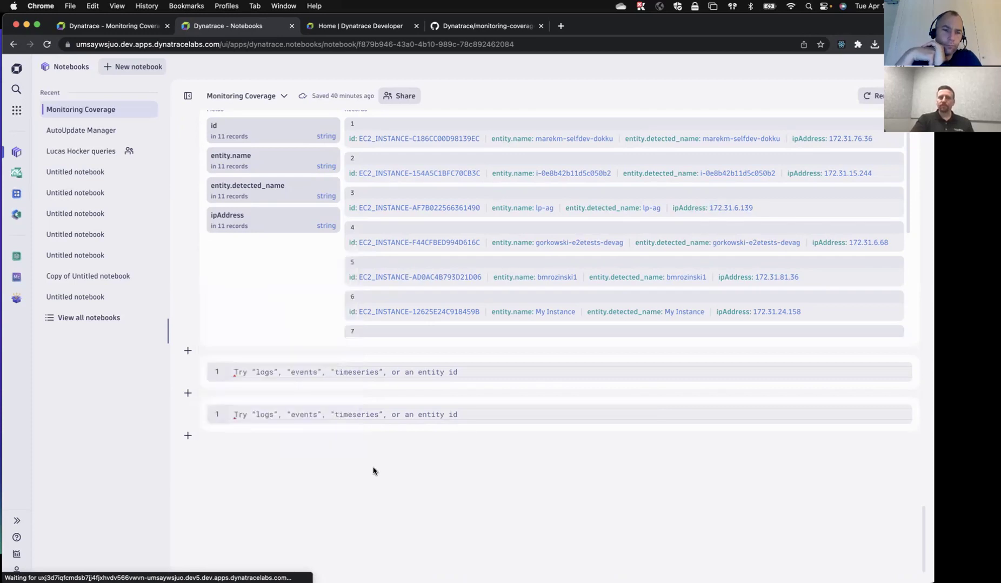
click(338, 372)
key(Down)
key(Return)
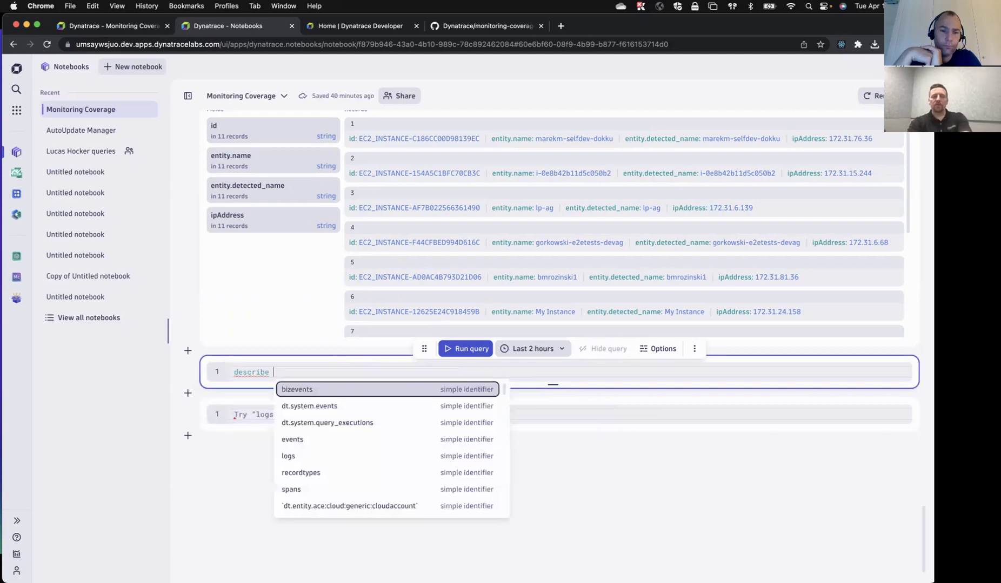
text(dt.)
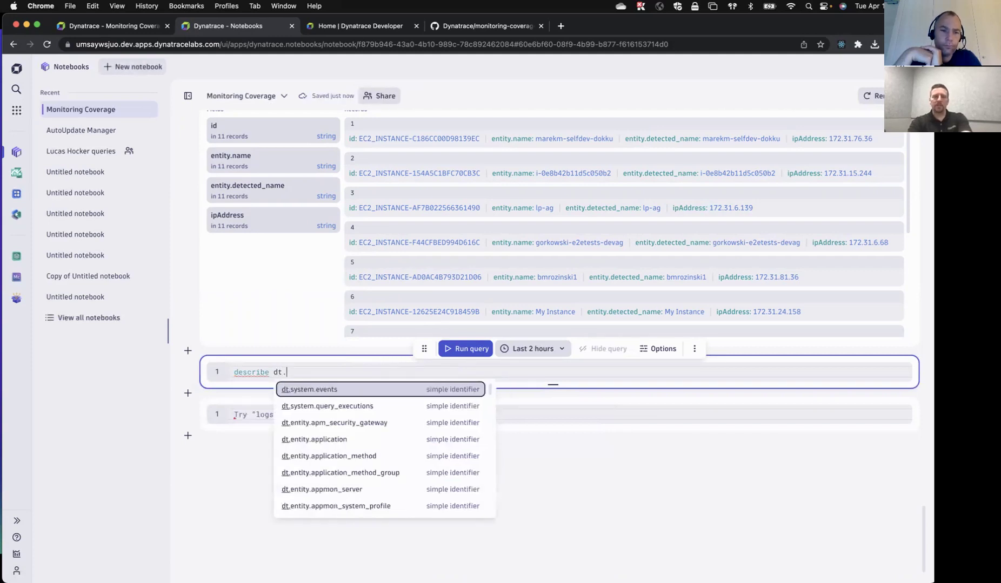
text(entity.EC)
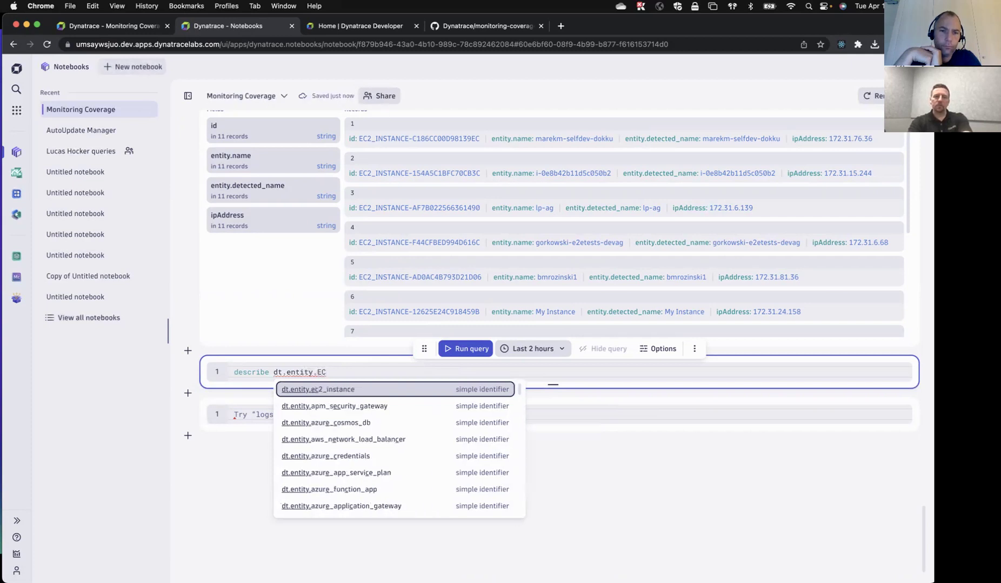
key(Return)
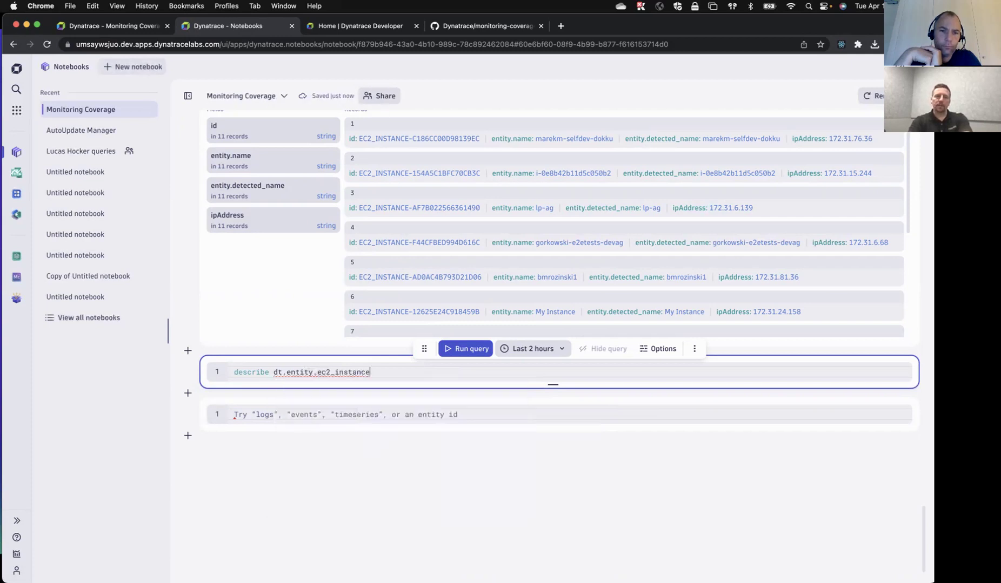
click(472, 346)
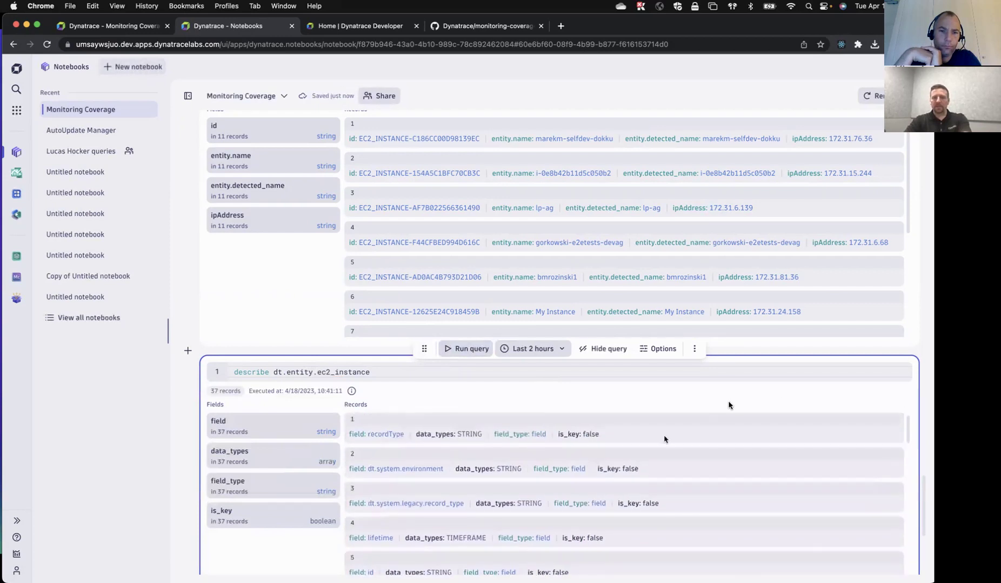
scroll(184, 417, down, 5)
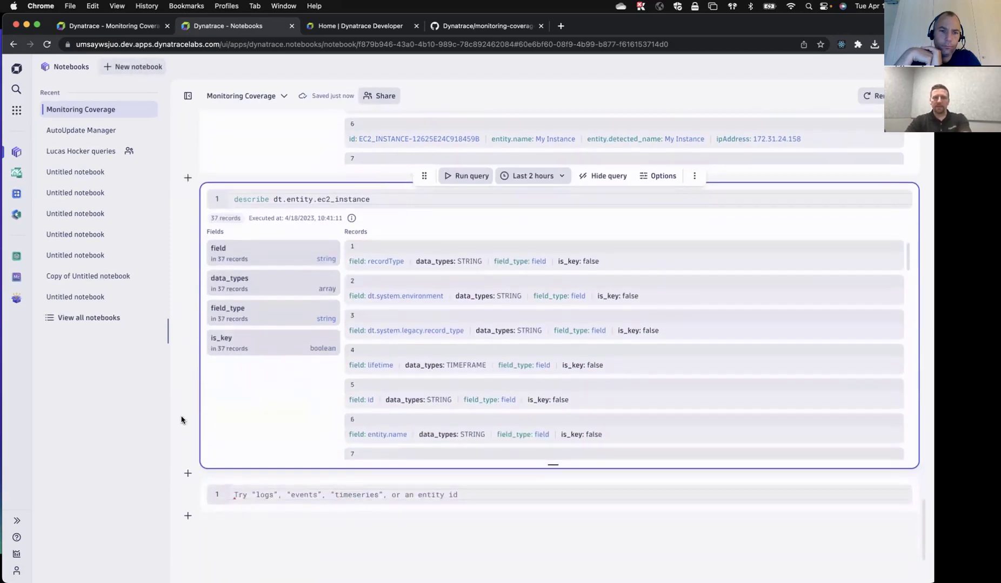
scroll(416, 346, down, 2)
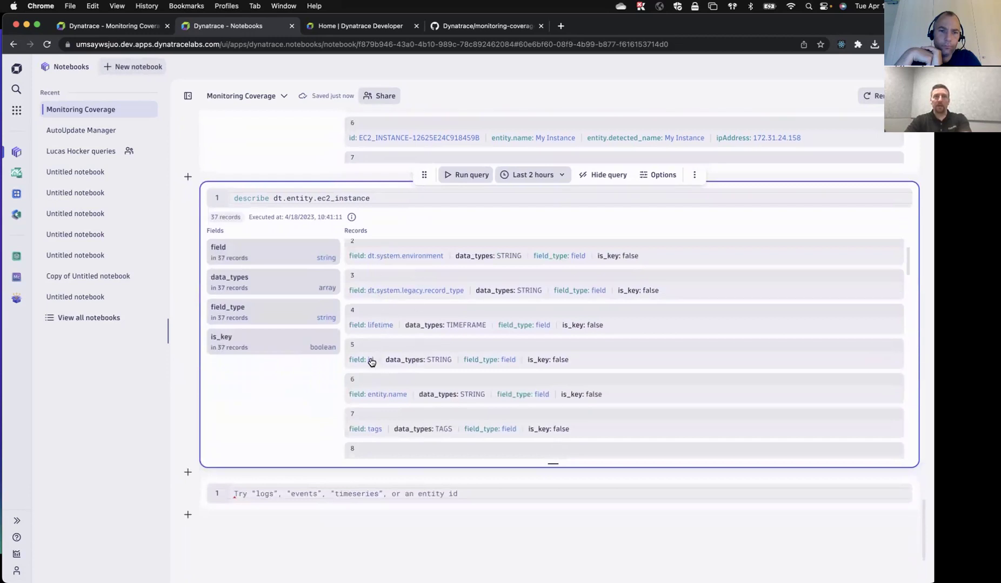
scroll(383, 373, down, 3)
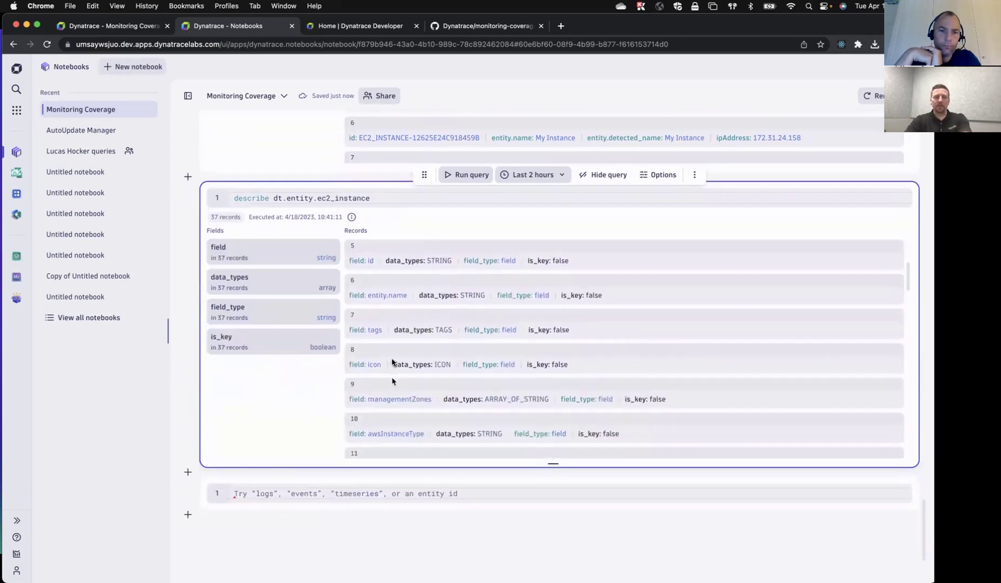
scroll(409, 412, down, 3)
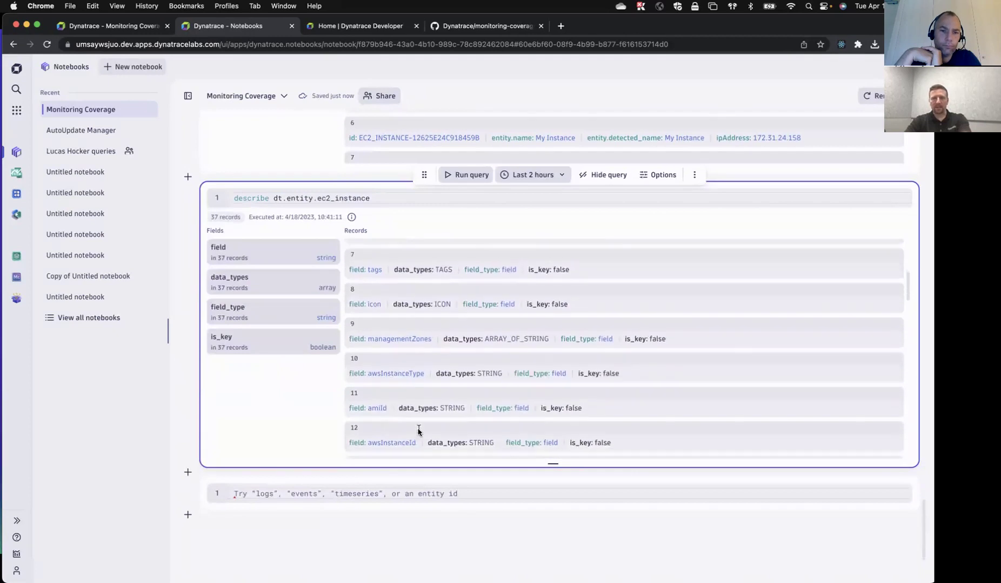
scroll(418, 433, down, 10)
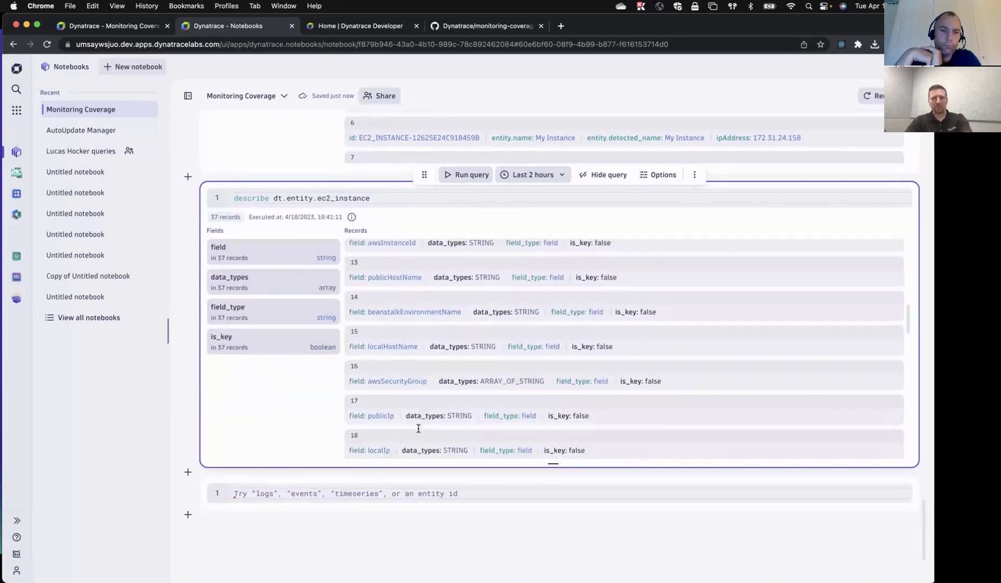
scroll(418, 433, down, 10)
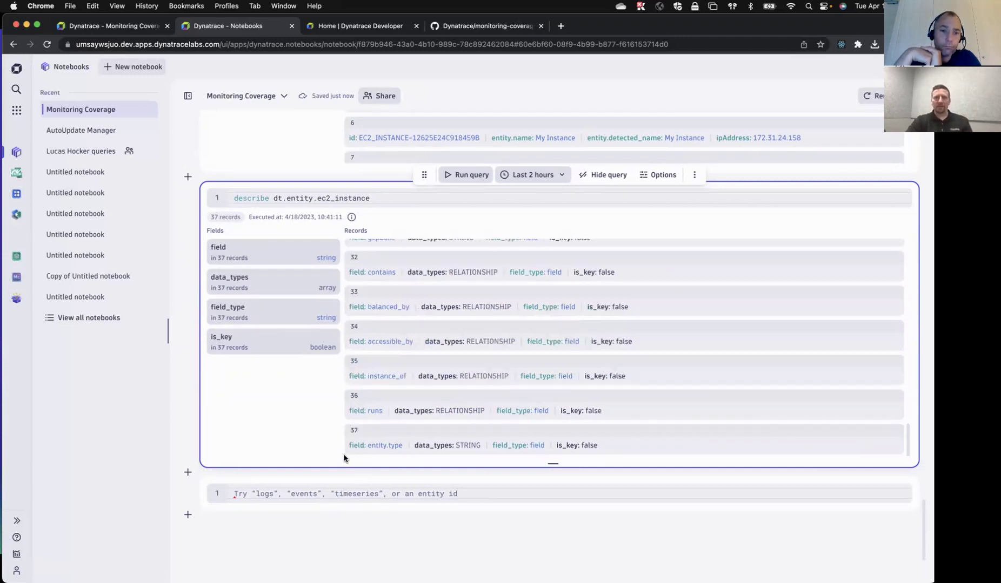
drag(317, 197, 395, 197)
text(host)
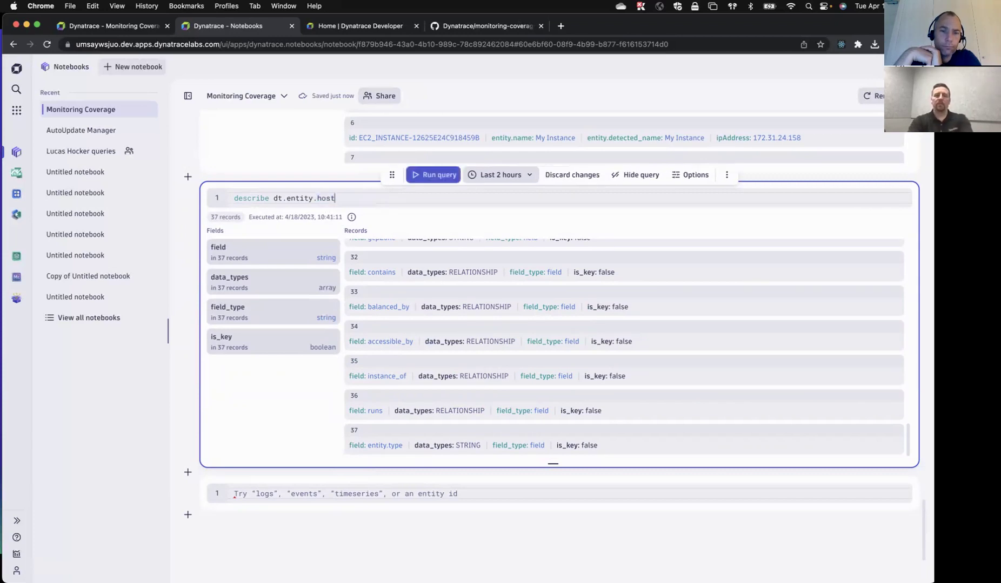
click(435, 174)
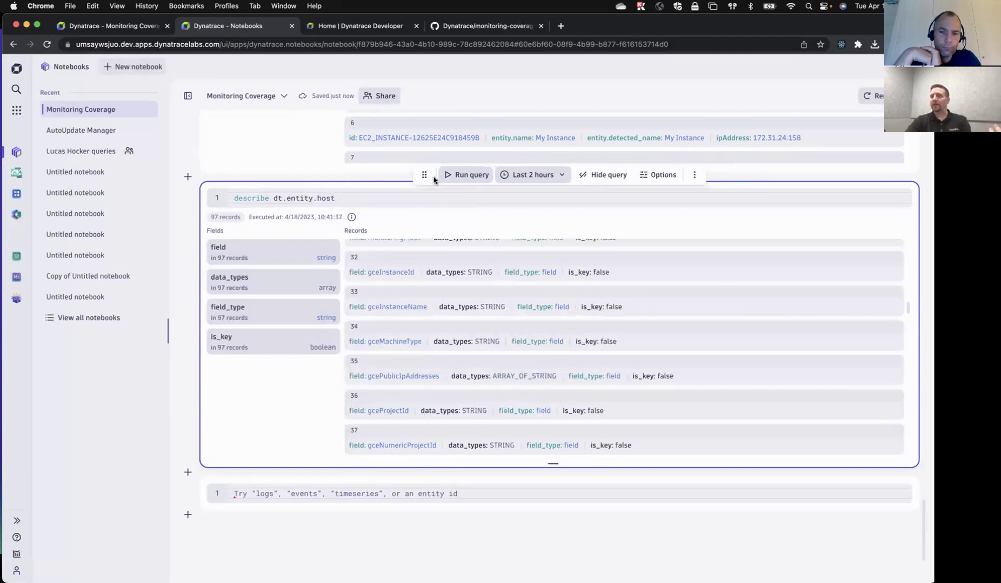
scroll(470, 317, down, 15)
scroll(470, 321, down, 15)
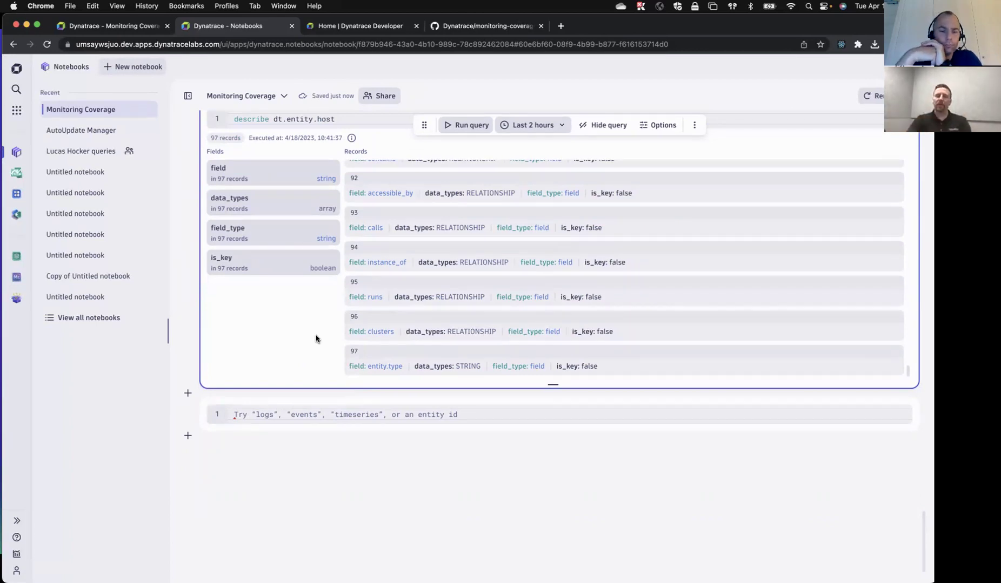
scroll(384, 262, up, 15)
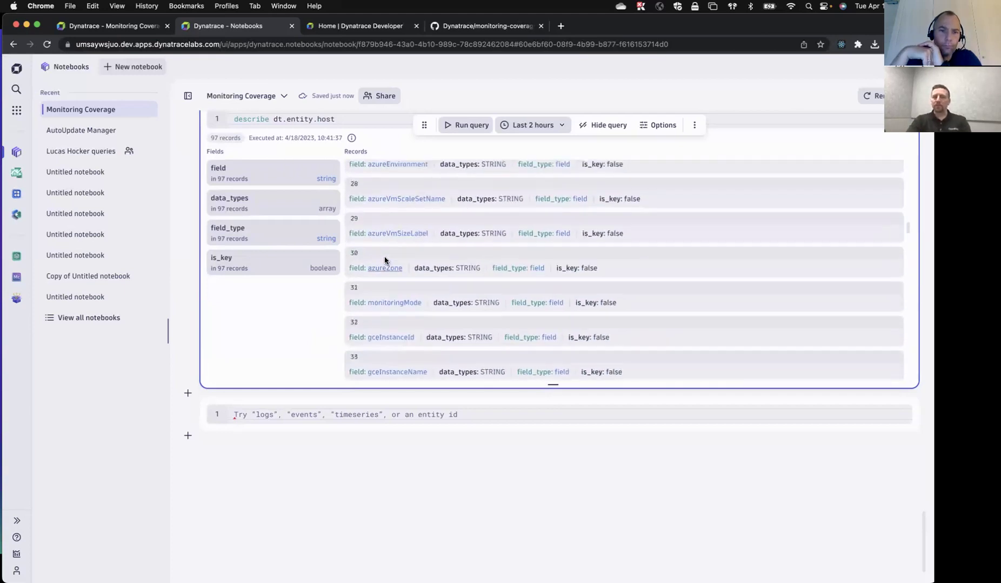
scroll(294, 345, up, 4)
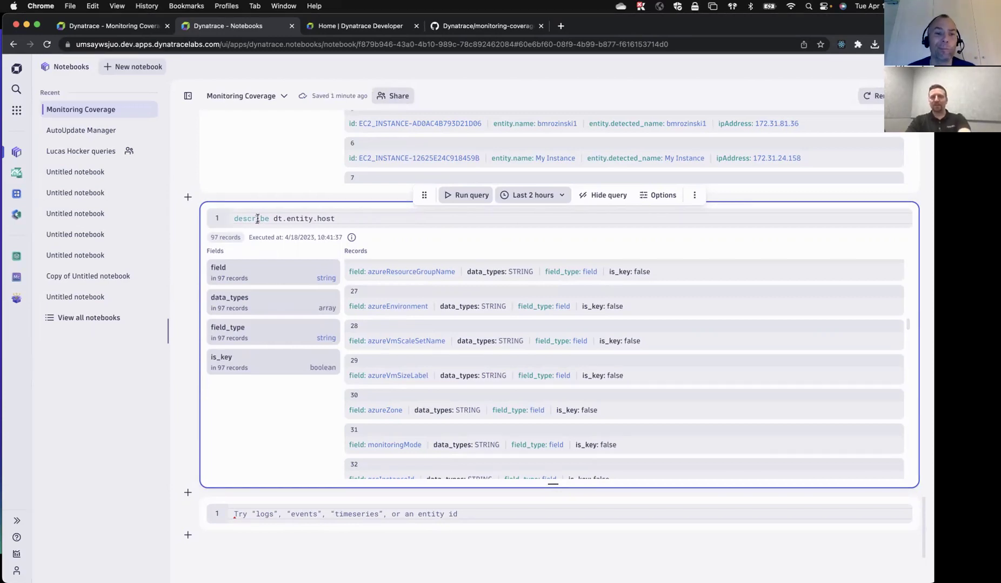
Change the host query from describe to fetch dt.entity.host and run it
double_click(253, 221)
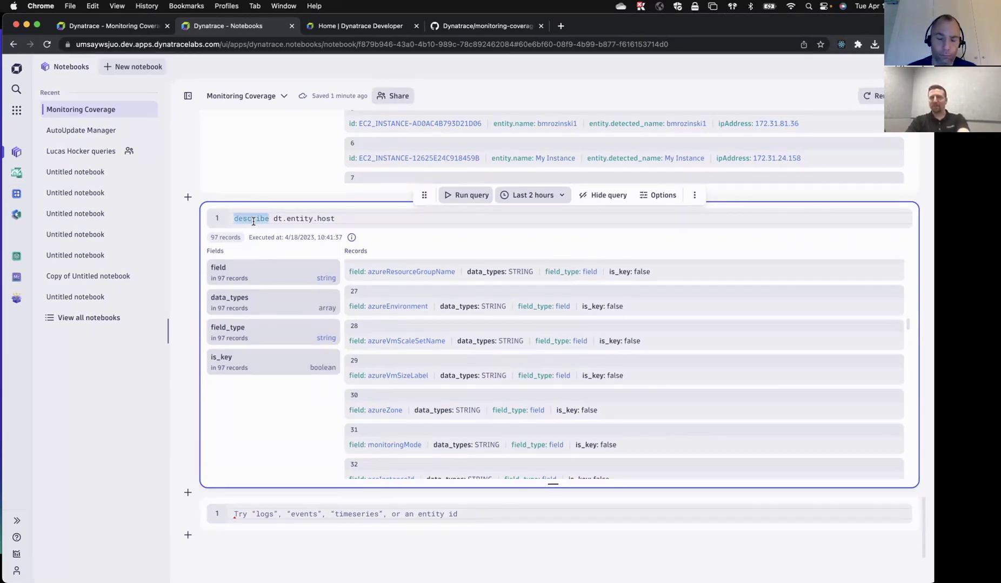
text(fetch)
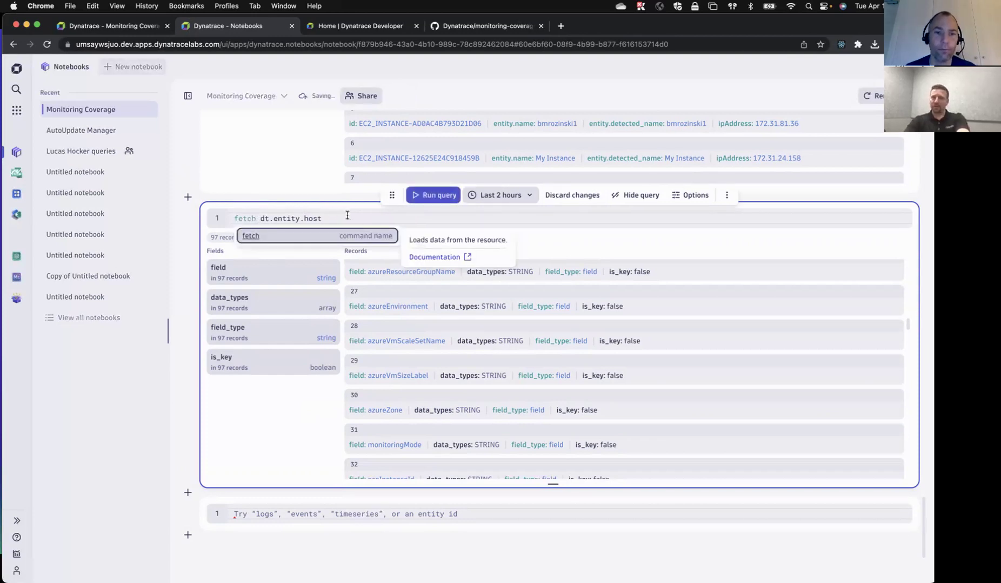
key(Escape)
click(440, 195)
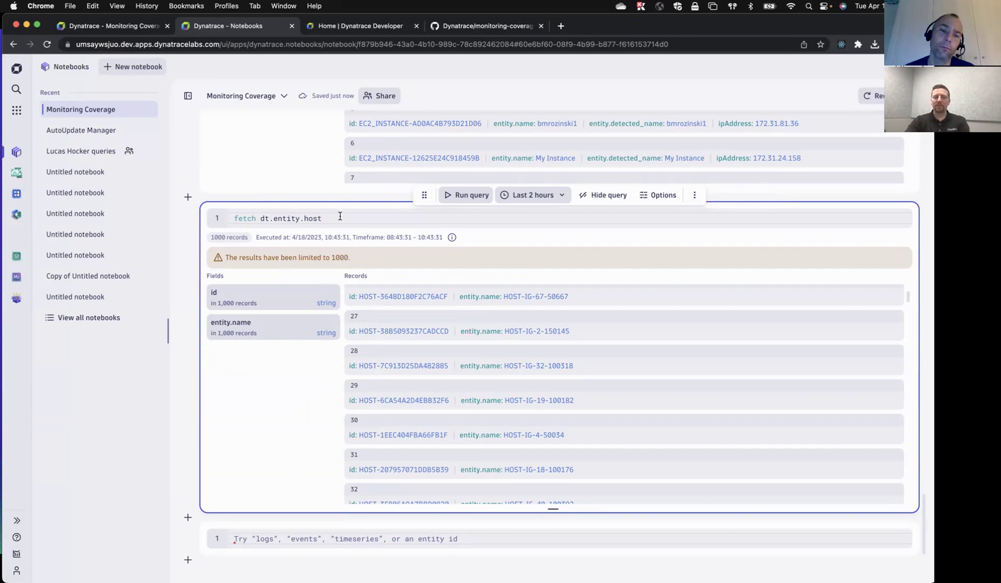
Add |limit 10000 to the host query and rerun it, returning 1778 hosts
key(Return)
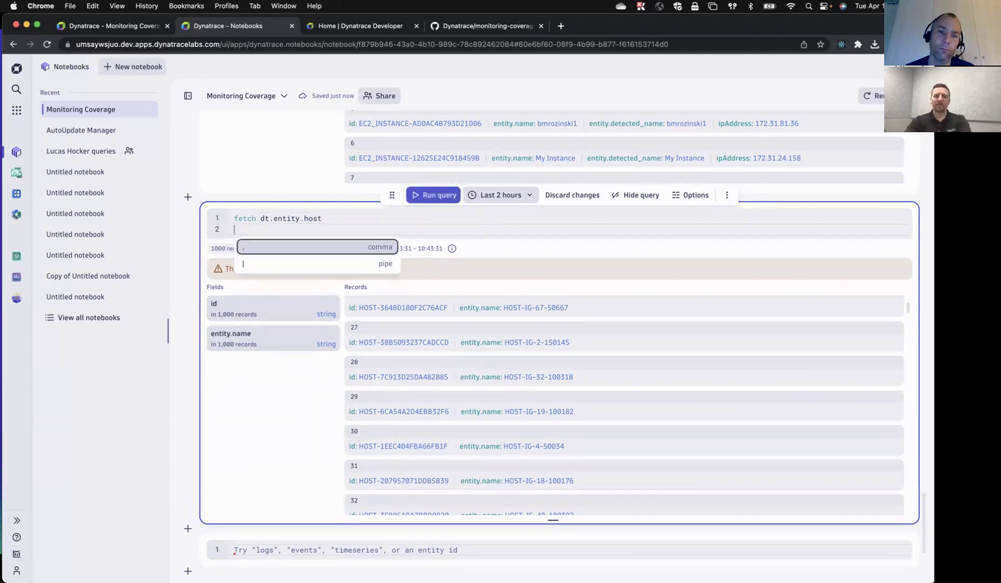
text(|lim)
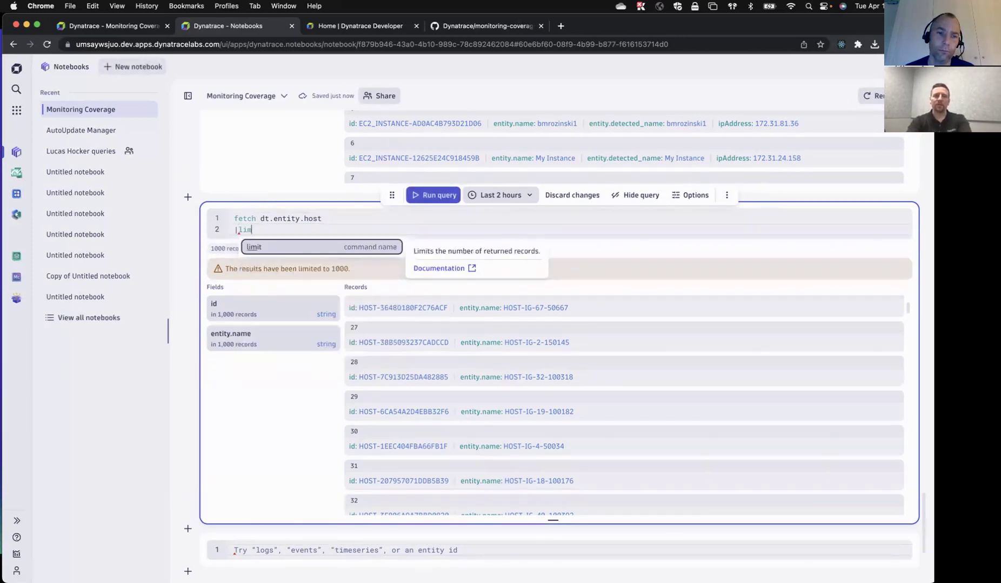
text(it 10000)
key(Return)
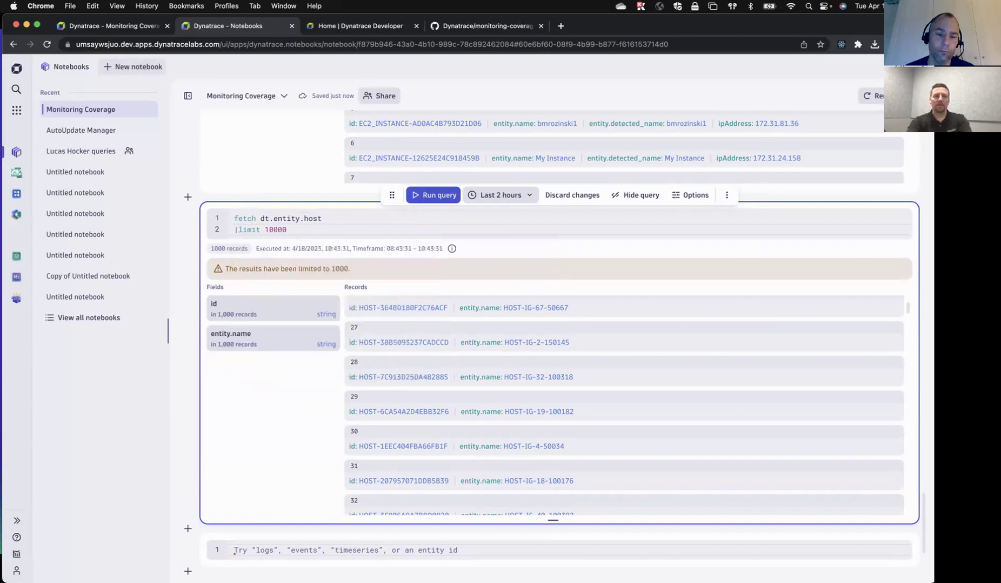
key(BackSpace)
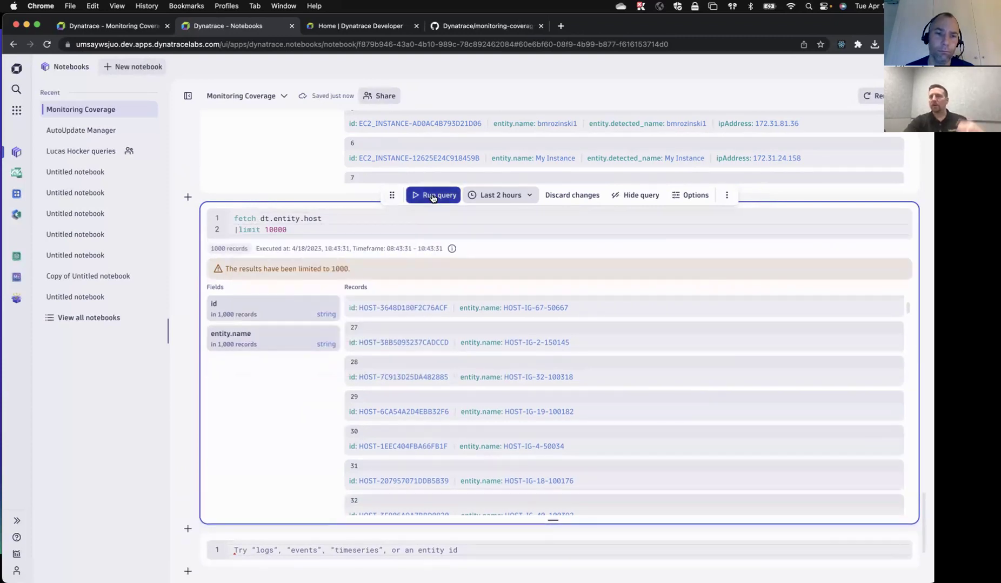
click(432, 195)
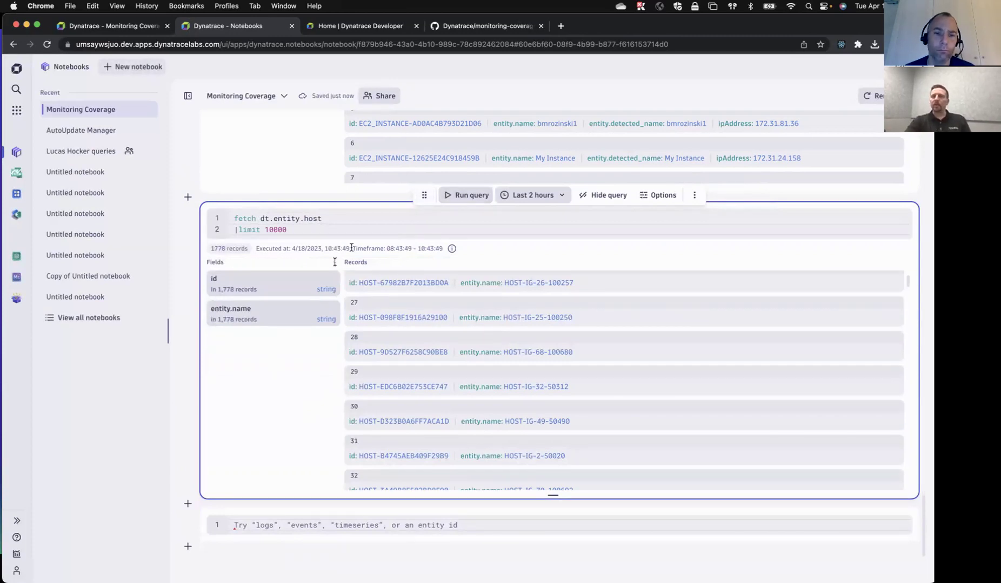
Begin a '| filter' line under the fetch line of the host query
click(330, 220)
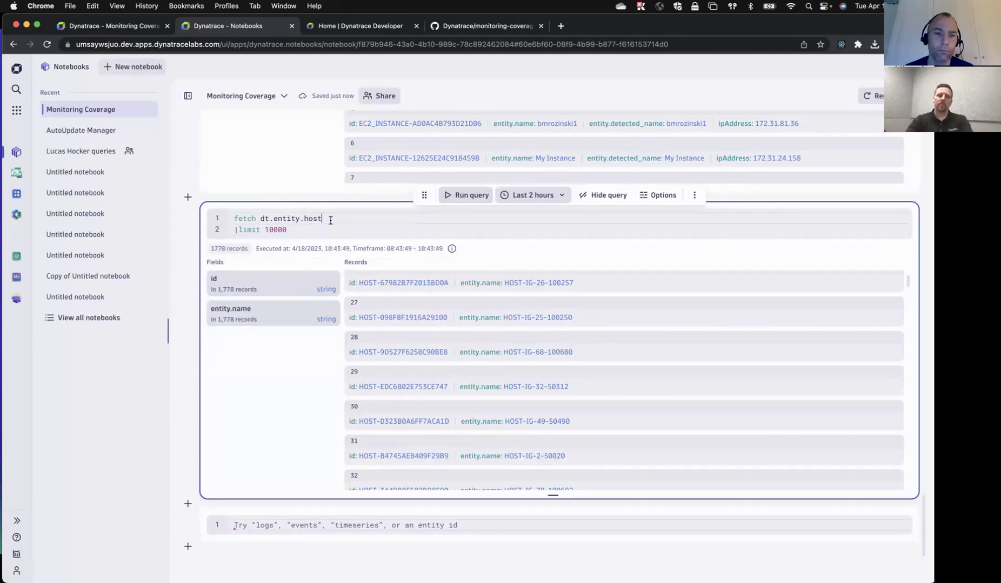
key(Return)
text(| filter)
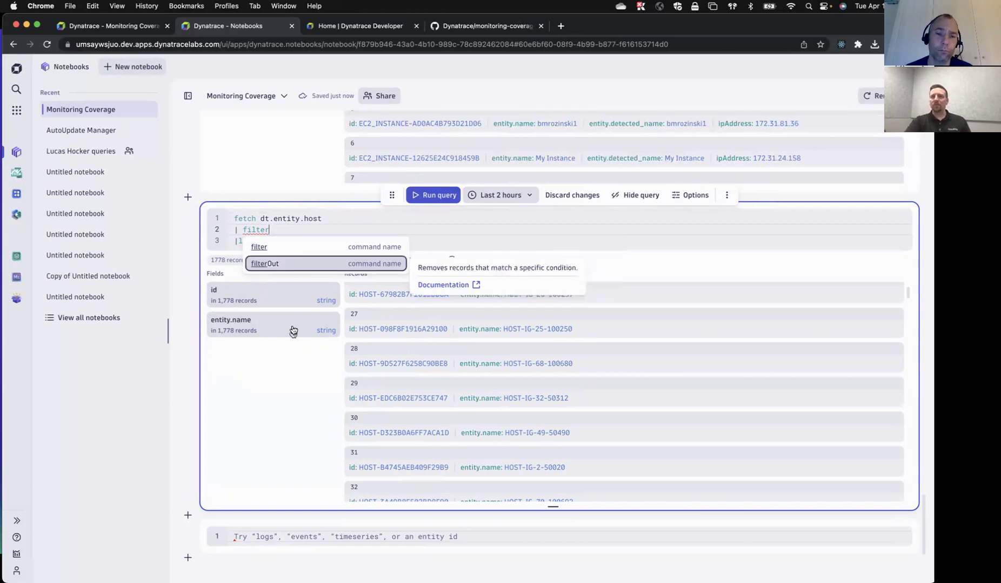
Return to the Updated: AWS EC2 Instances query and read the EC2_INSTANCE diagnostic
click(282, 387)
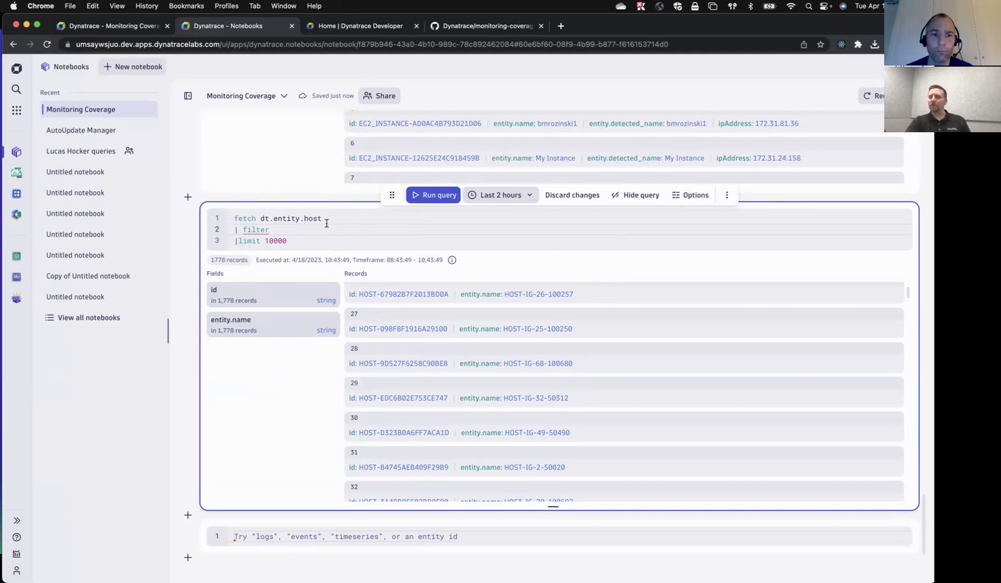
scroll(310, 406, up, 5)
scroll(310, 406, up, 4)
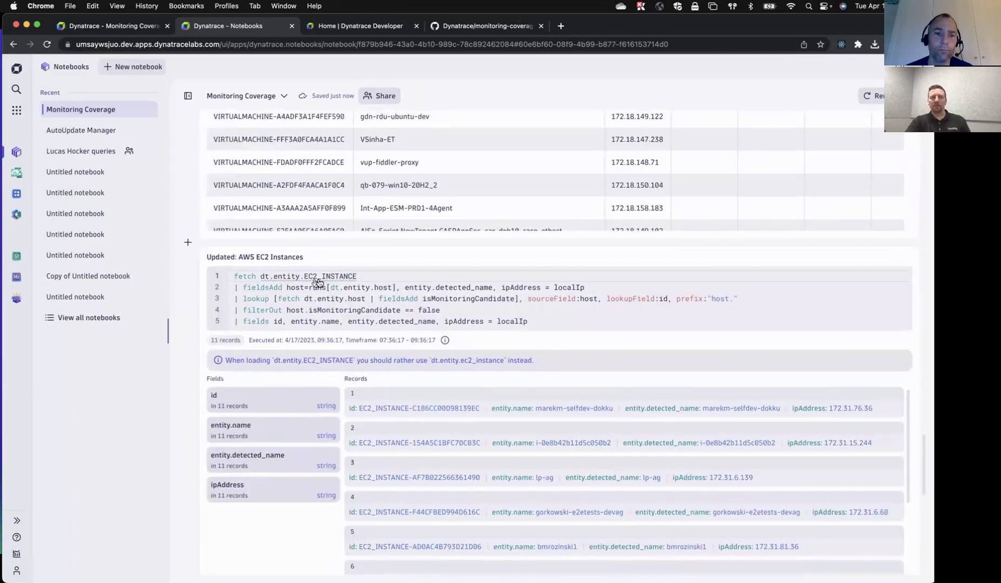
mouse_move(327, 278)
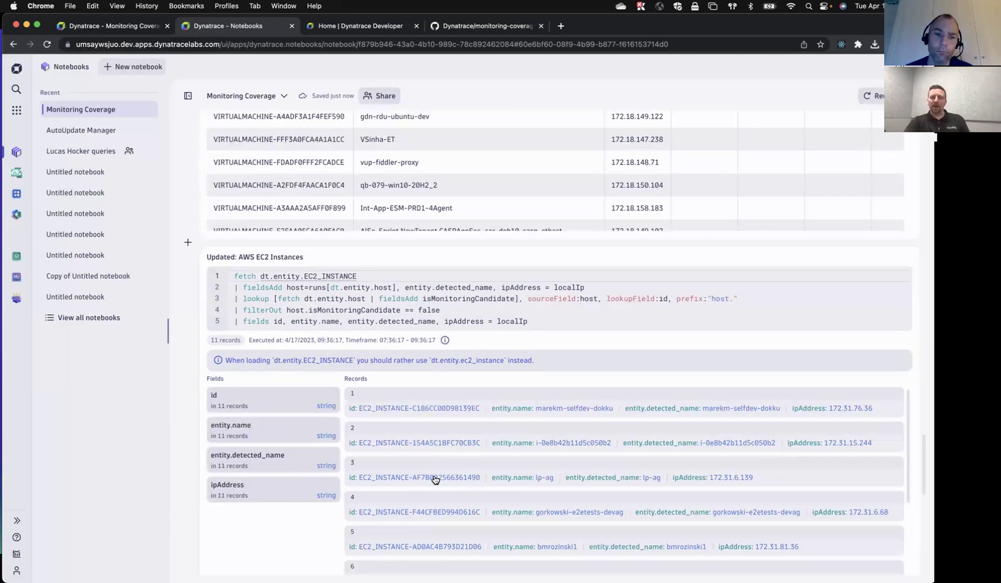
Switch to the slides and advance to 'How to learn about Dynatrace Apps'
scroll(412, 531, down, 3)
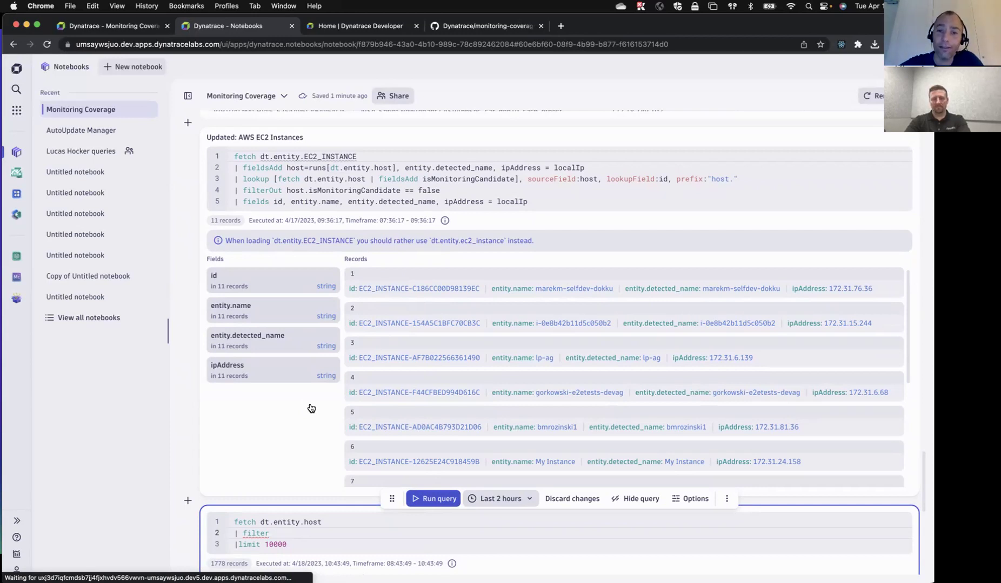
key(super+Tab)
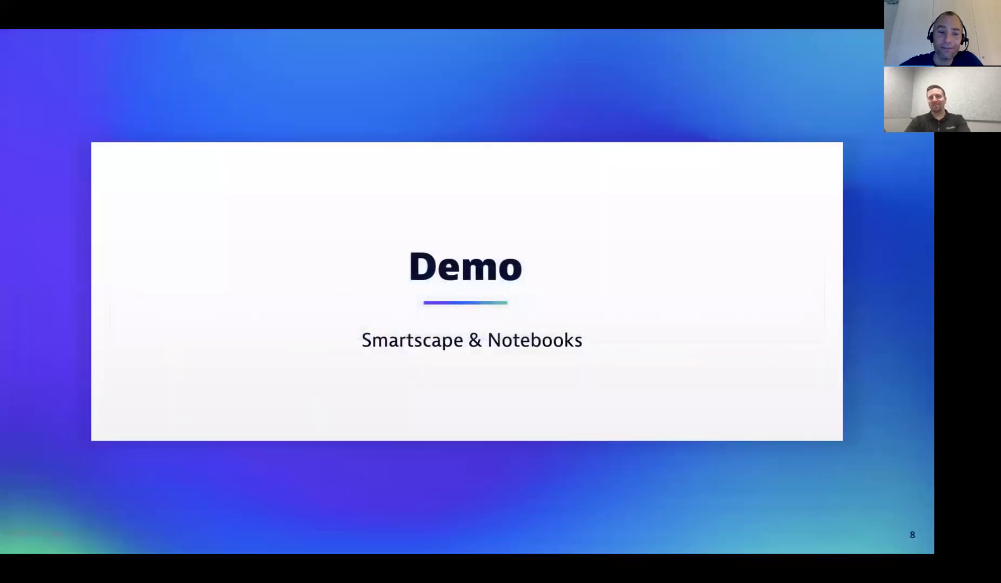
key(Right)
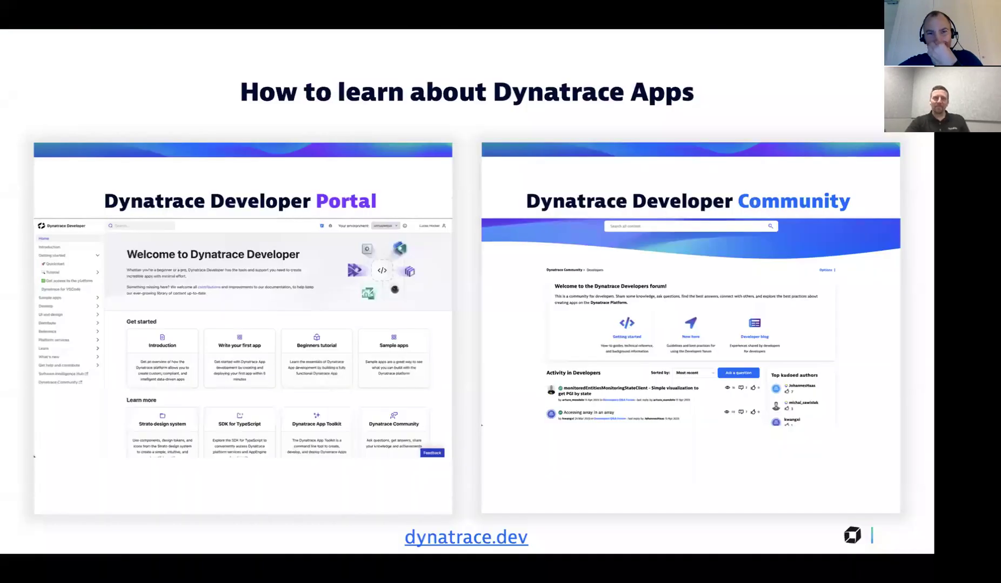